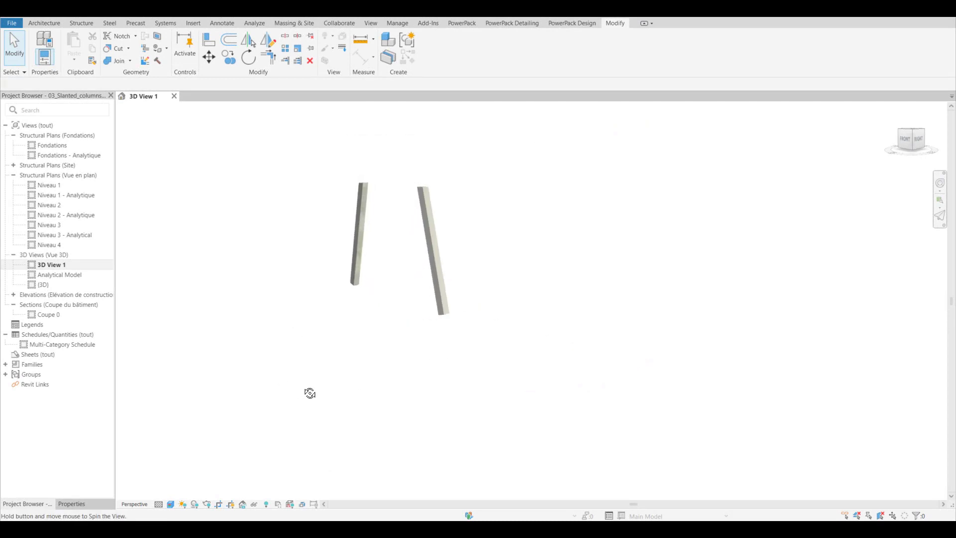
- Orbit 3D View 1 to see the two slanted columns from another side
middle_click_drag(313, 394, 414, 381, "shift")
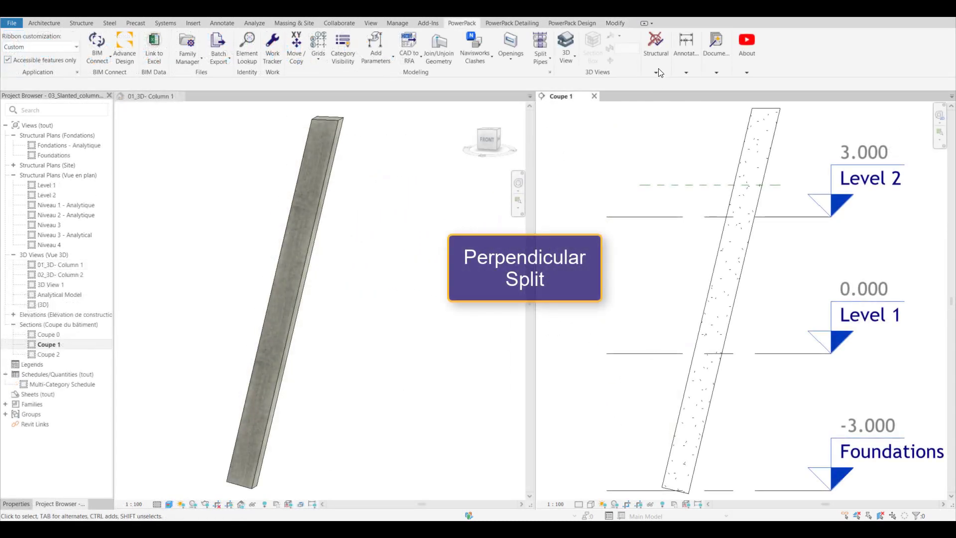
- Split the slanted column with Split by point just above Level 1, cutting perpendicular to its axis
left_click(658, 67)
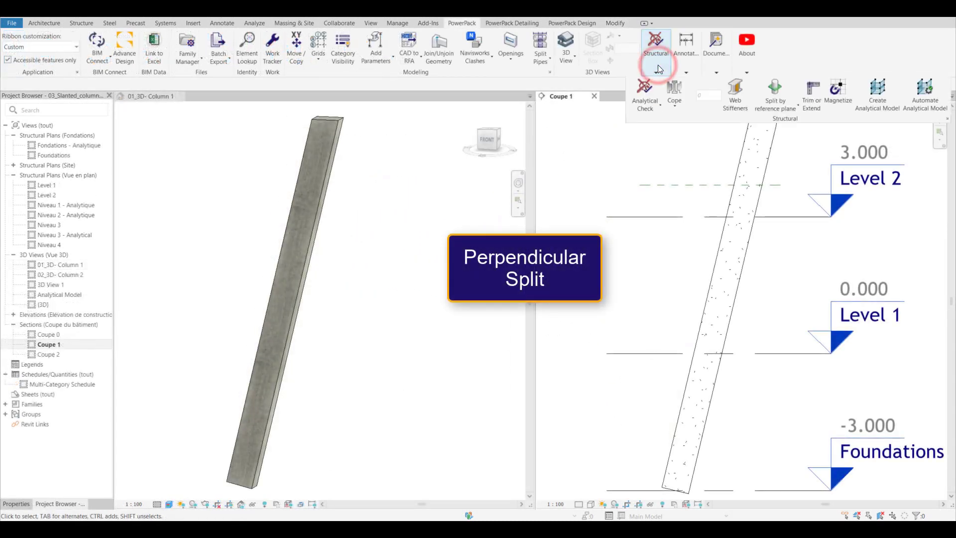
left_click(774, 110)
left_click(790, 124)
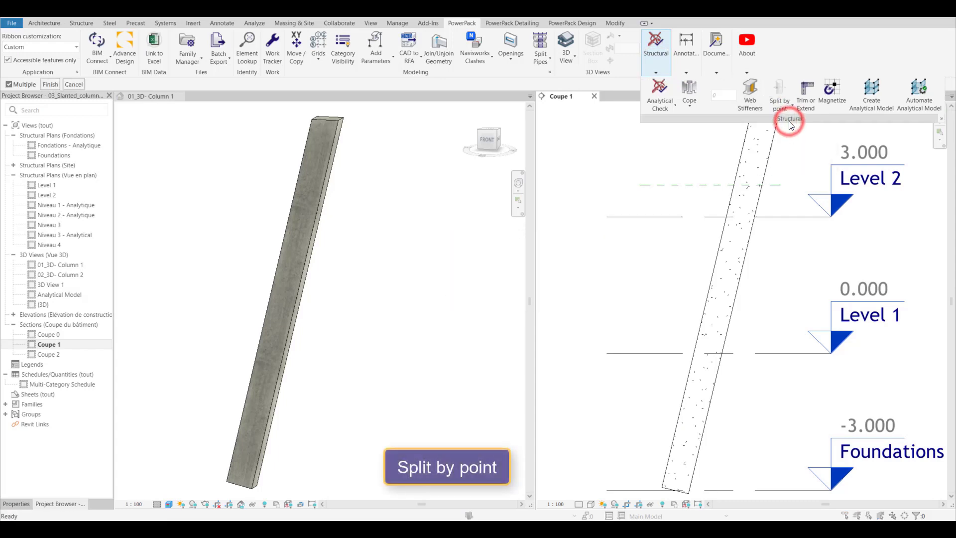
left_click(749, 246)
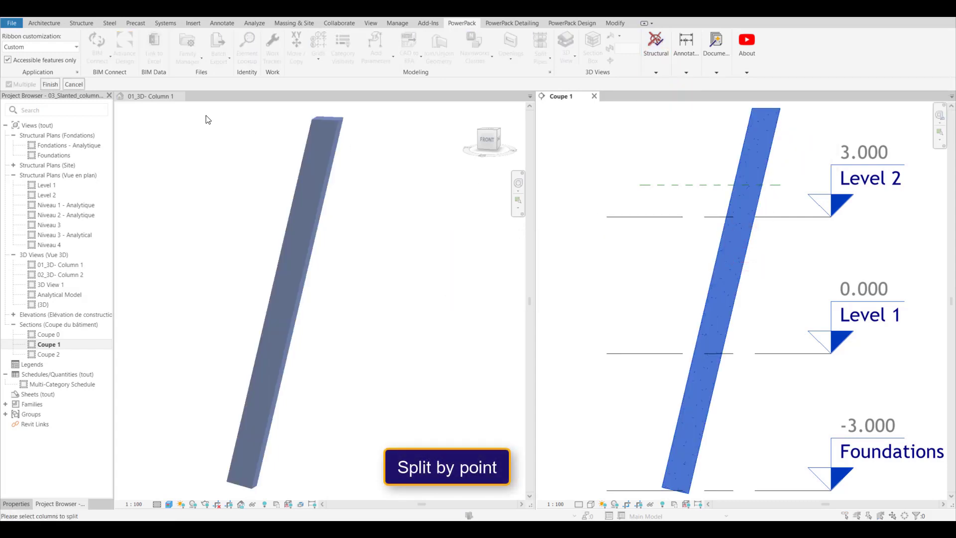
left_click(23, 84)
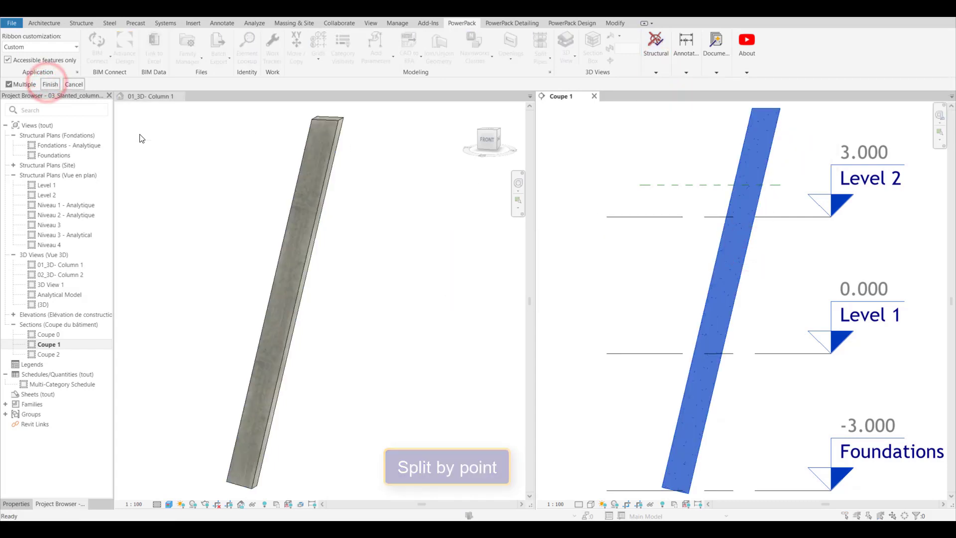
left_click(738, 291)
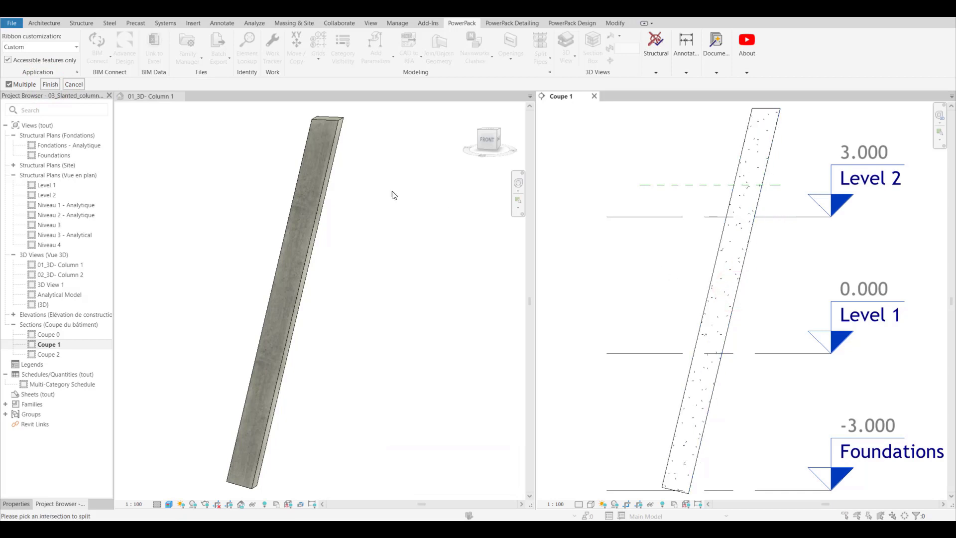
left_click(53, 84)
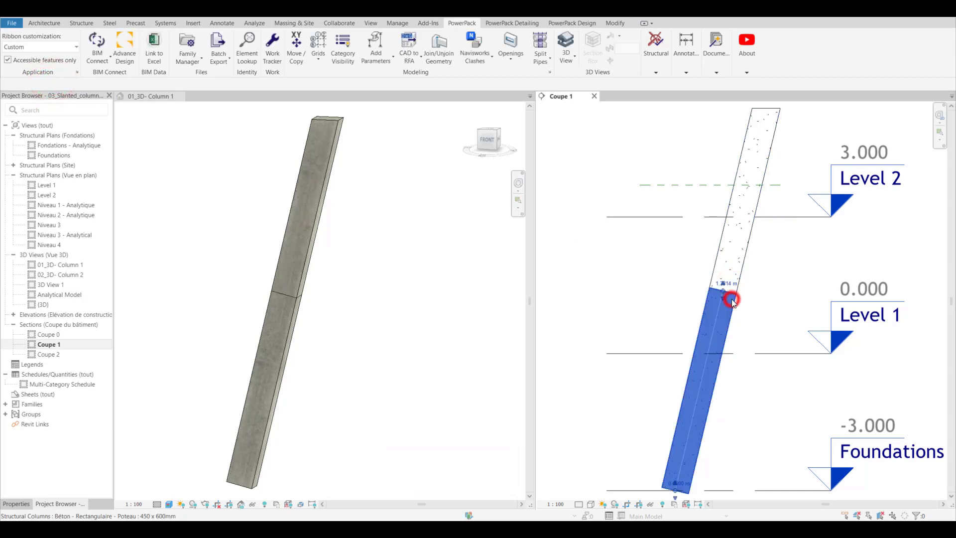
- Select the lower and upper pieces to verify the split, then clear the selection
left_click(729, 295)
left_click(742, 270)
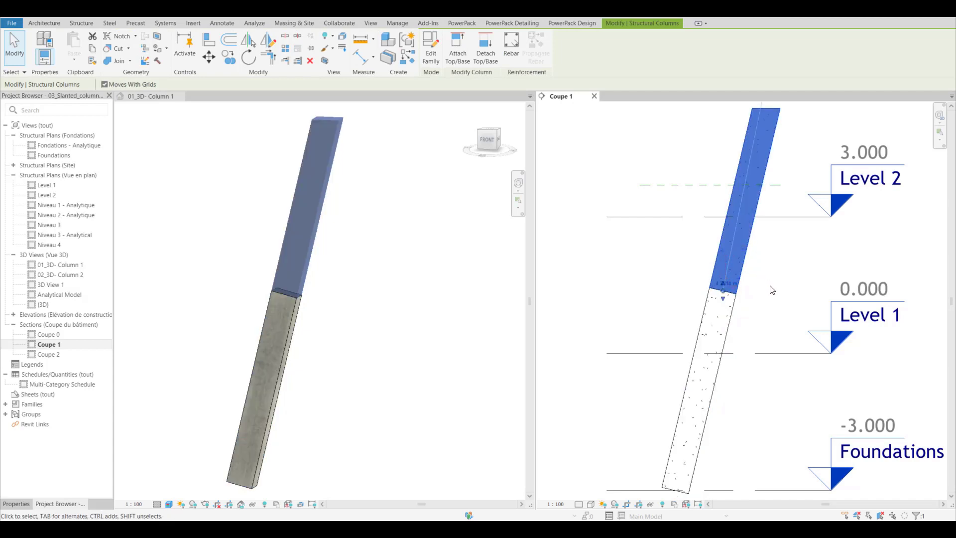
left_click(771, 290)
- Cut the lower column piece at Level 1 using Split by level
left_click(664, 70)
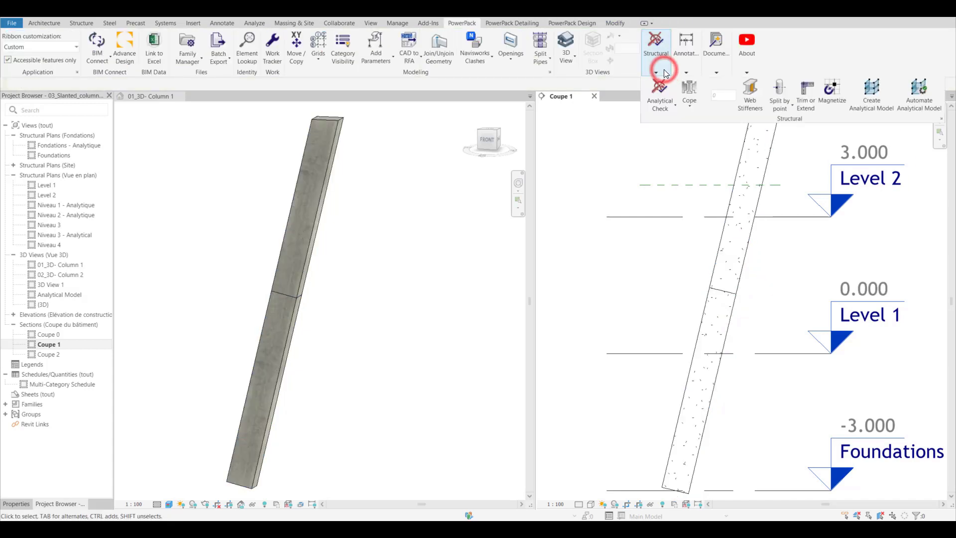
left_click(780, 111)
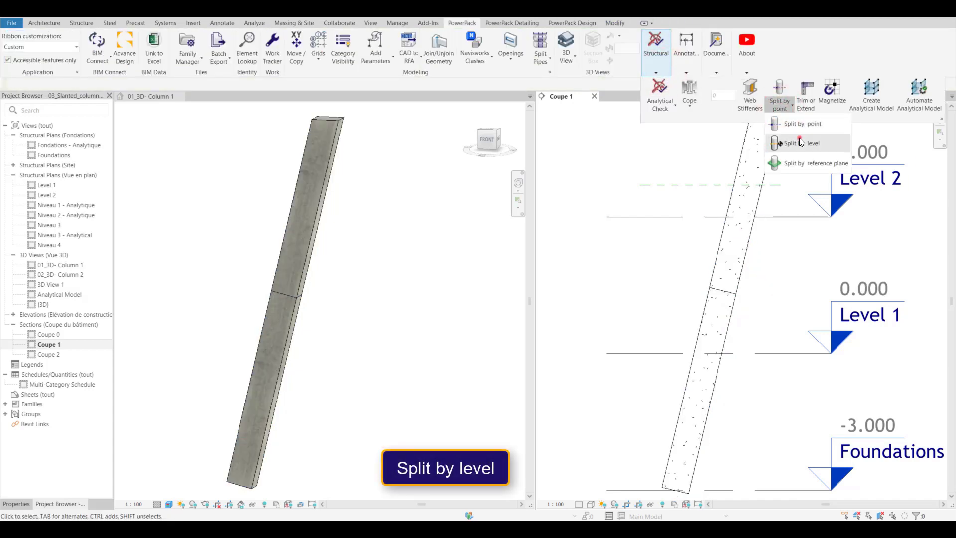
left_click(799, 143)
left_click(731, 326)
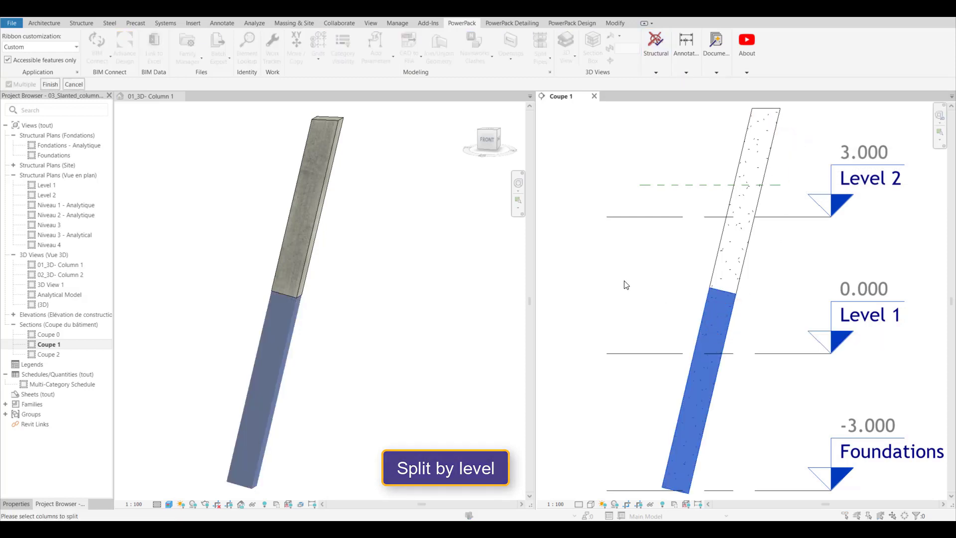
left_click(50, 85)
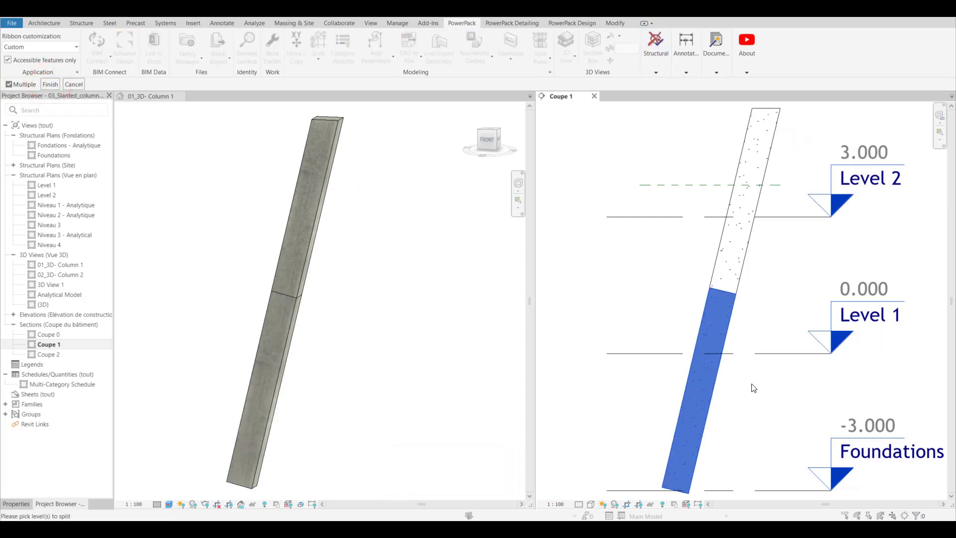
left_click(767, 355)
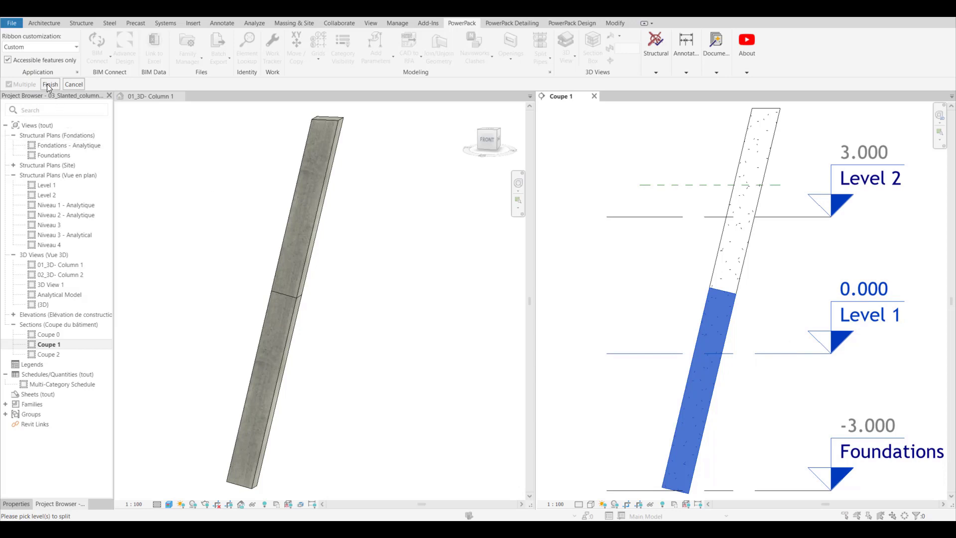
- Select the resulting pieces, including the new middle one, to check the split
left_click(715, 381)
left_click(724, 326)
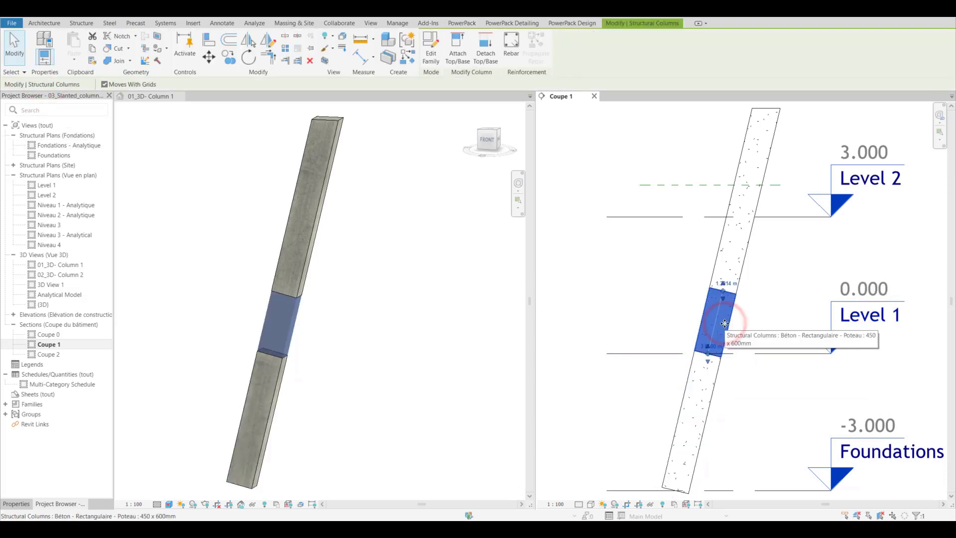
left_click(738, 374)
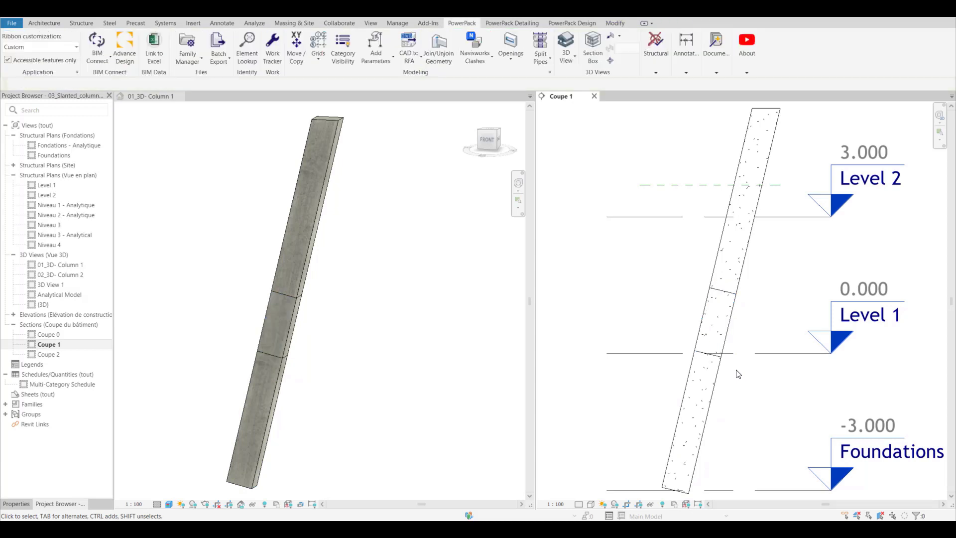
- Cut the top column piece at the reference plane below Level 2, then check the middle and uppermost pieces
left_click(656, 72)
left_click(791, 107)
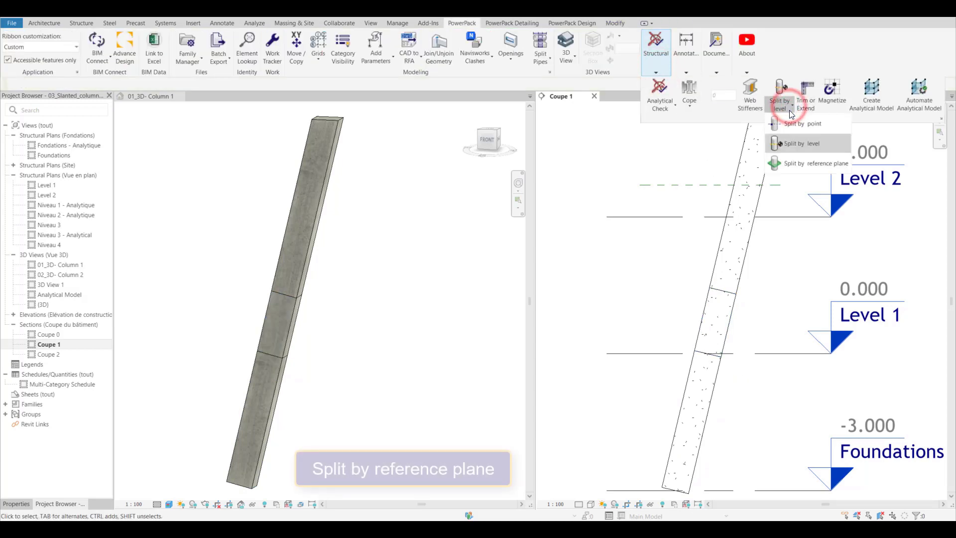
left_click(799, 163)
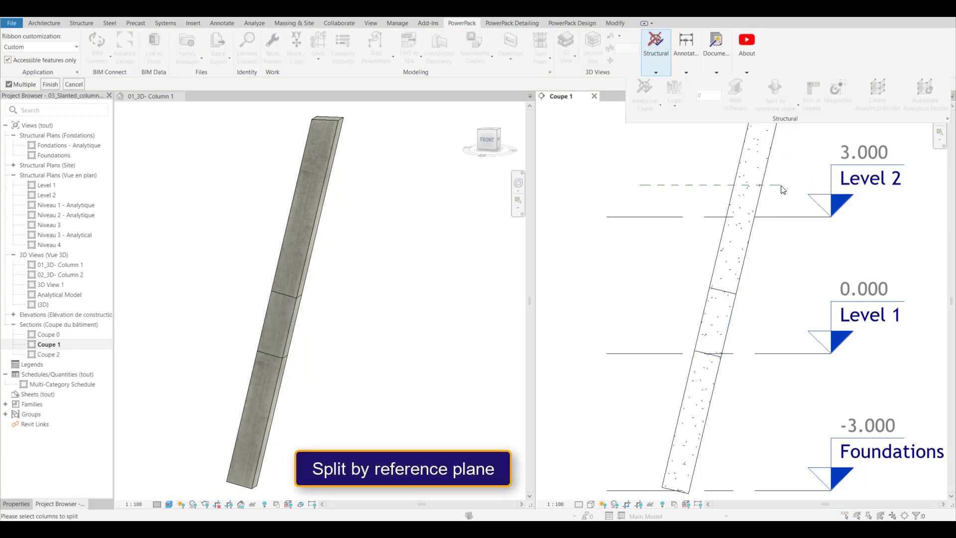
left_click(758, 210)
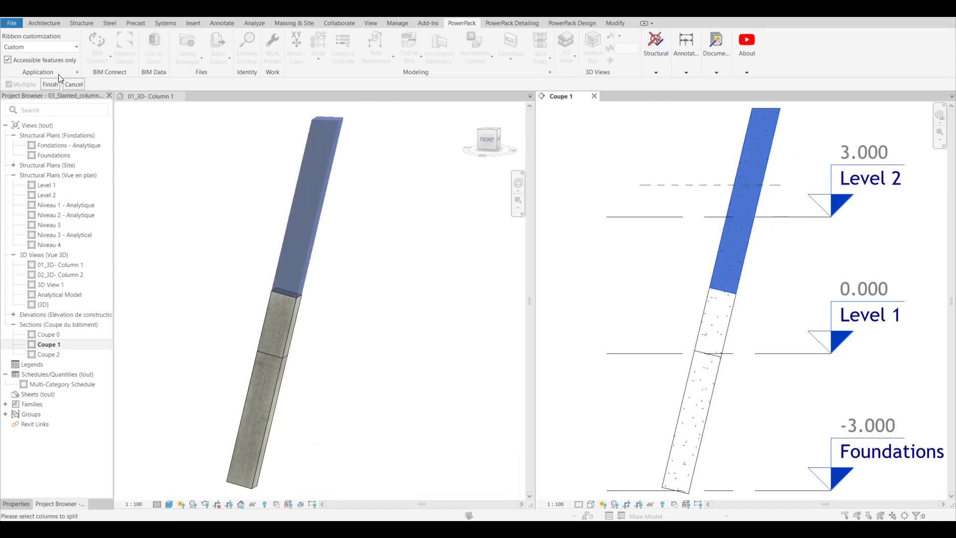
left_click(46, 85)
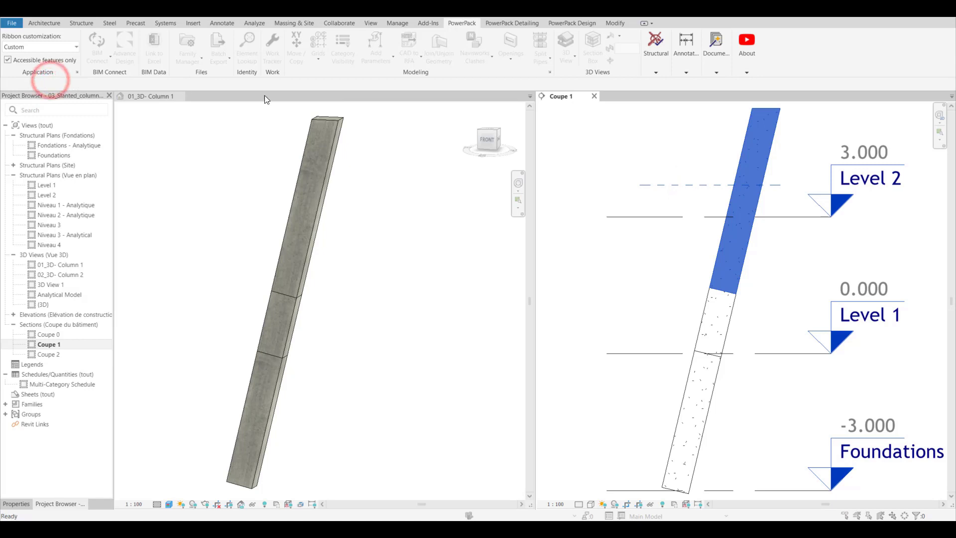
left_click(749, 223)
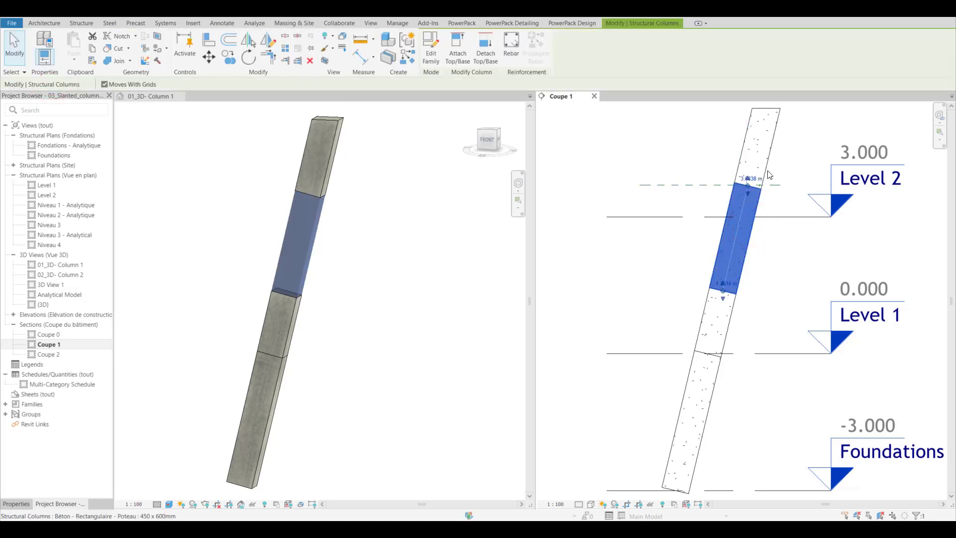
left_click(774, 148)
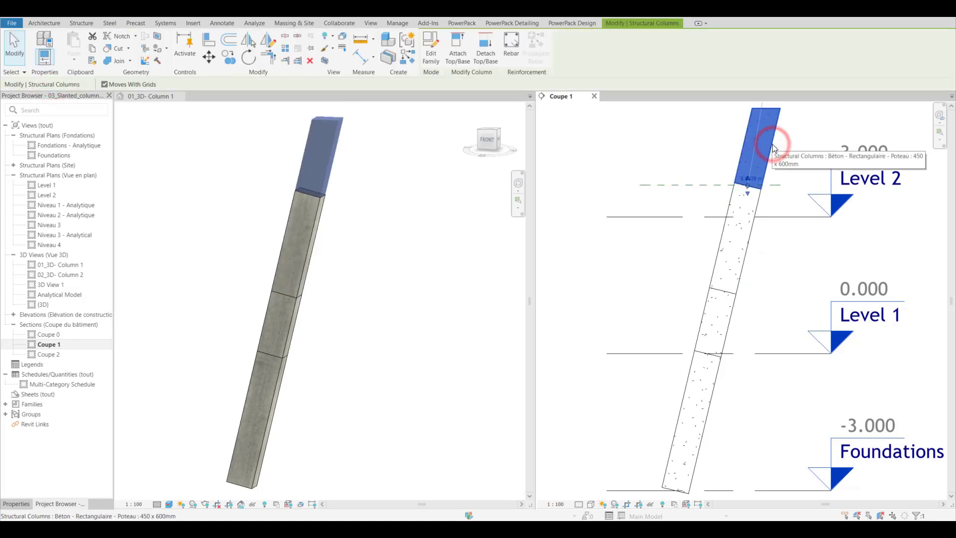
- Split the second slanted column by point above Level 1 with a horizontal cut
left_click(785, 245)
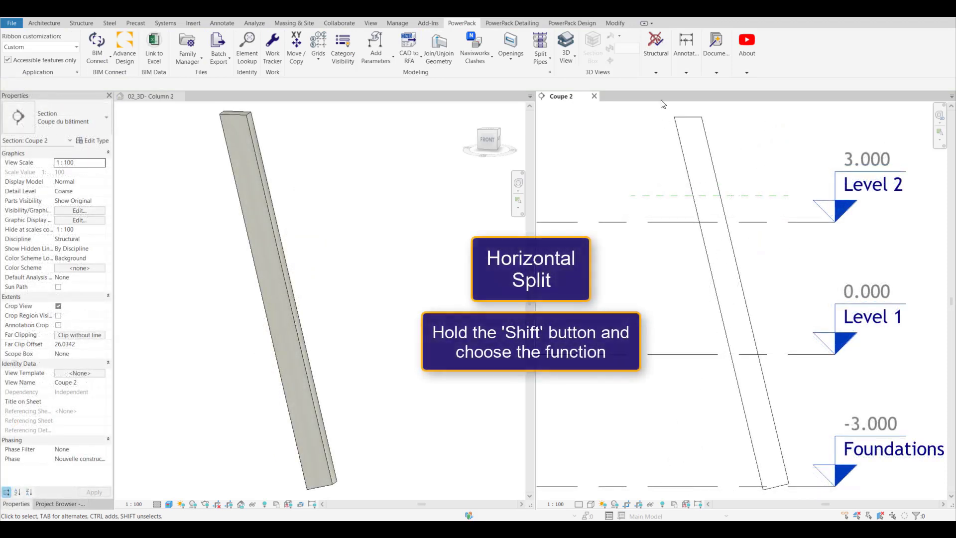
left_click(656, 70)
left_click(783, 109)
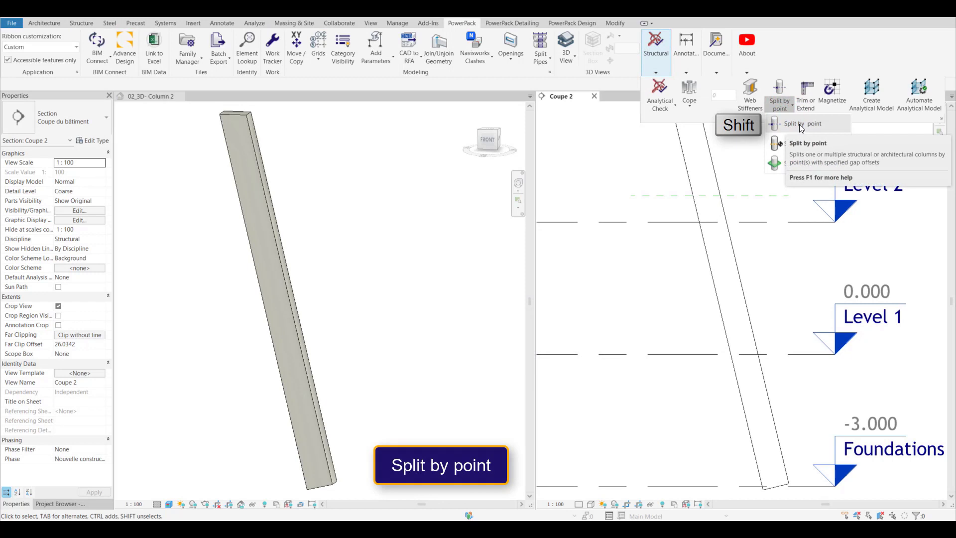
left_click(799, 124, "shift")
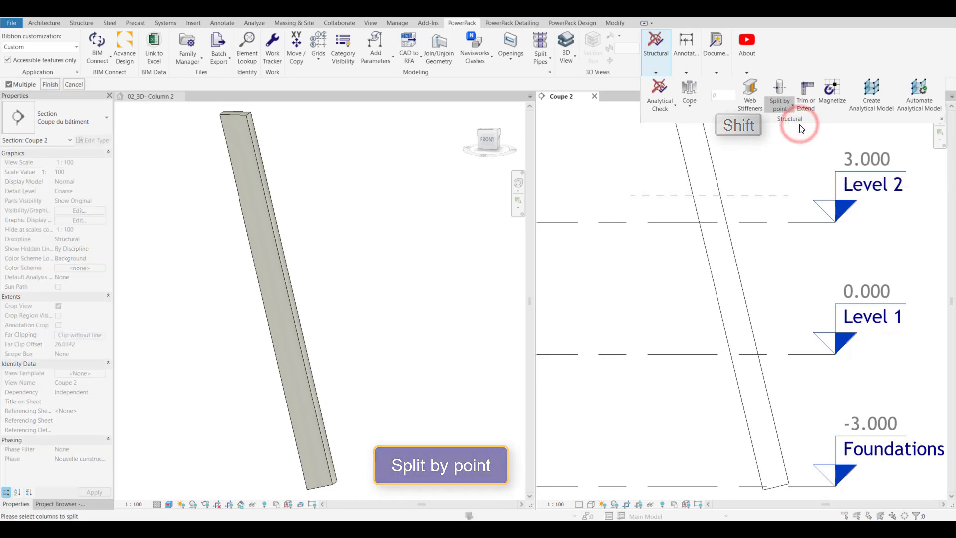
left_click(736, 254)
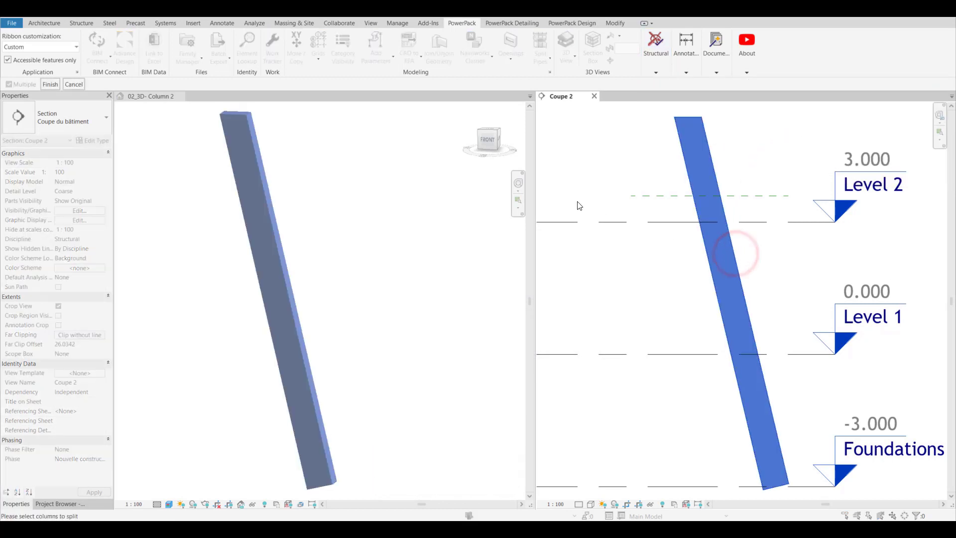
left_click(50, 84)
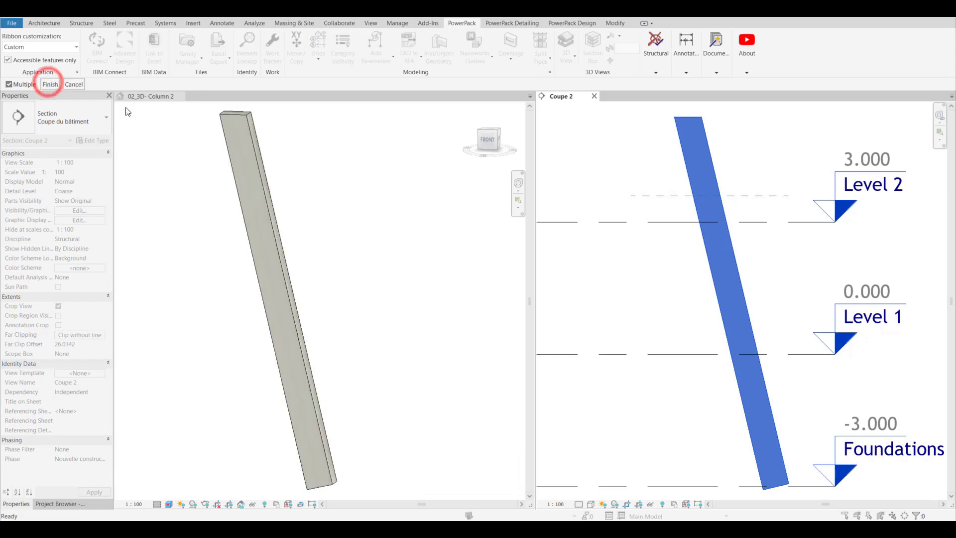
left_click(743, 289)
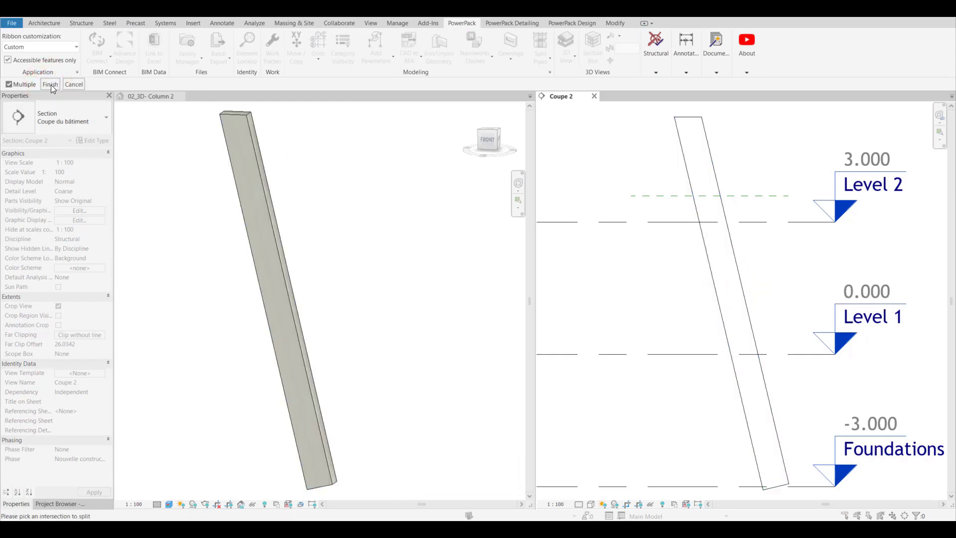
- Select the lower and upper pieces to verify the split, then clear the selection
left_click(742, 292)
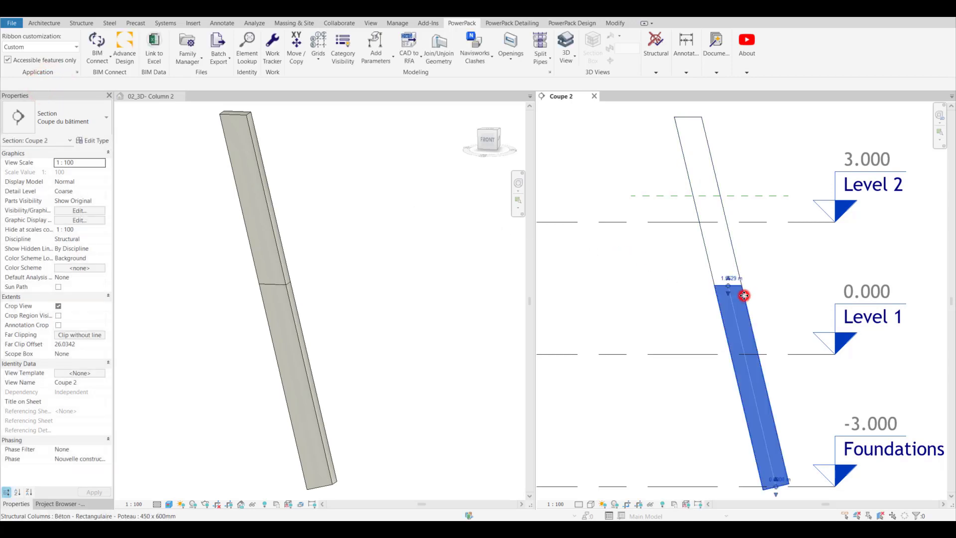
left_click(733, 259)
left_click(791, 293)
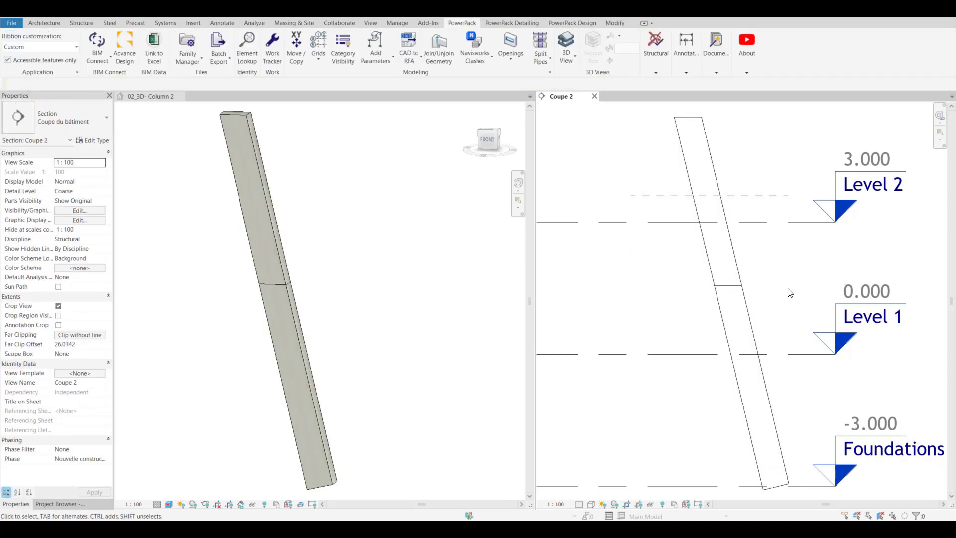
- Cut Column 2's lower segment at Level 1 using Split by level
left_click(659, 71)
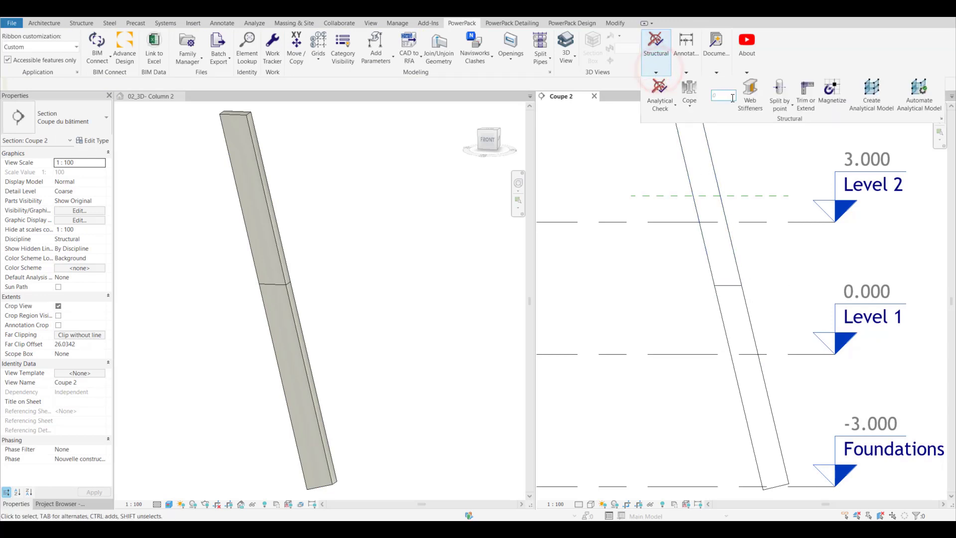
left_click(773, 104)
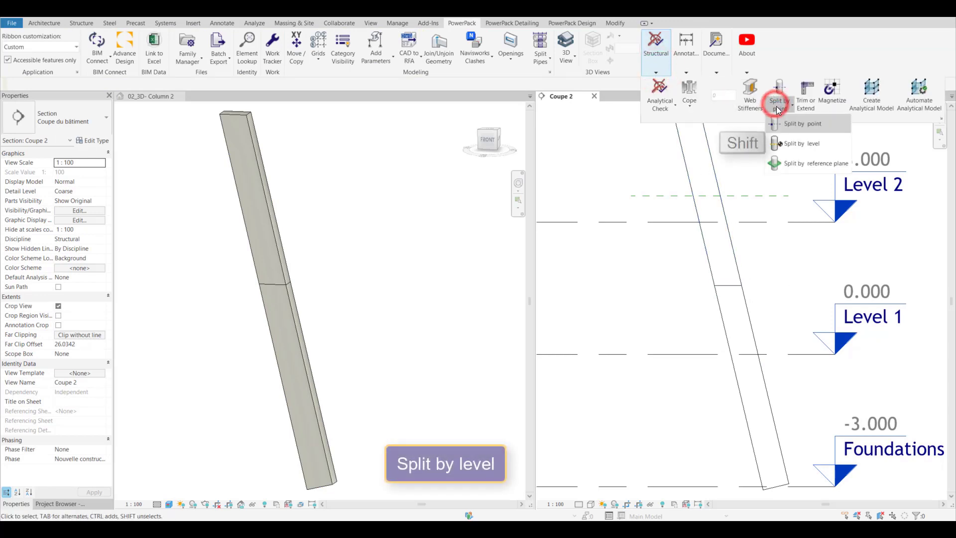
left_click(798, 144)
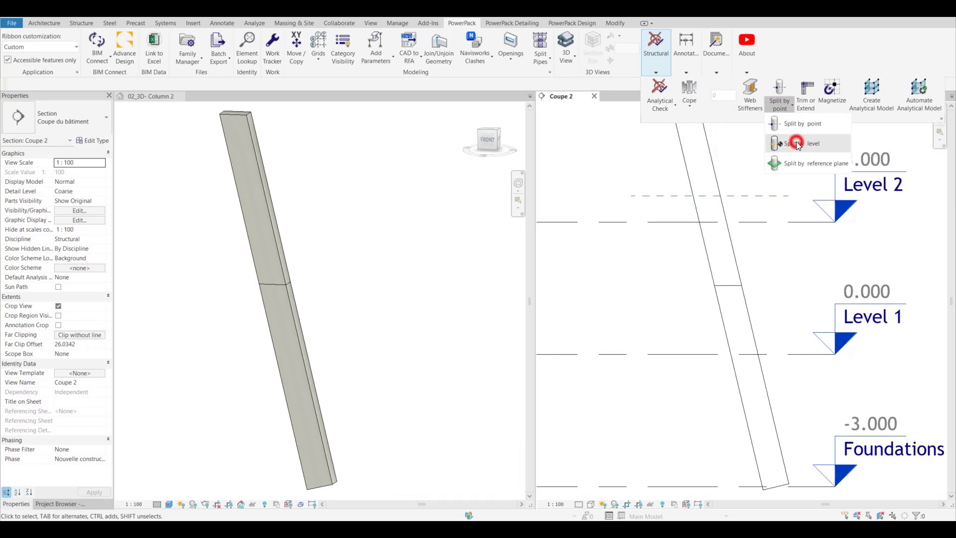
left_click(747, 304)
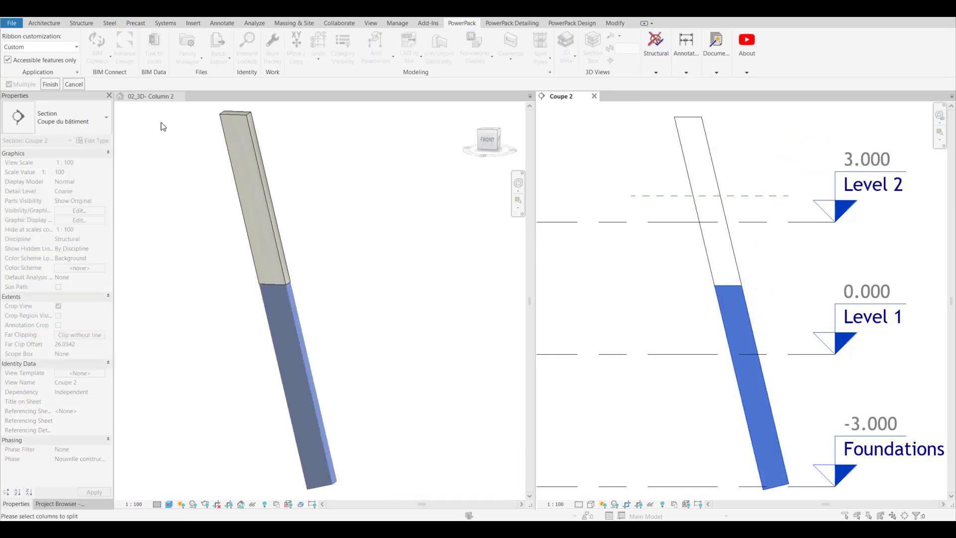
left_click(55, 83)
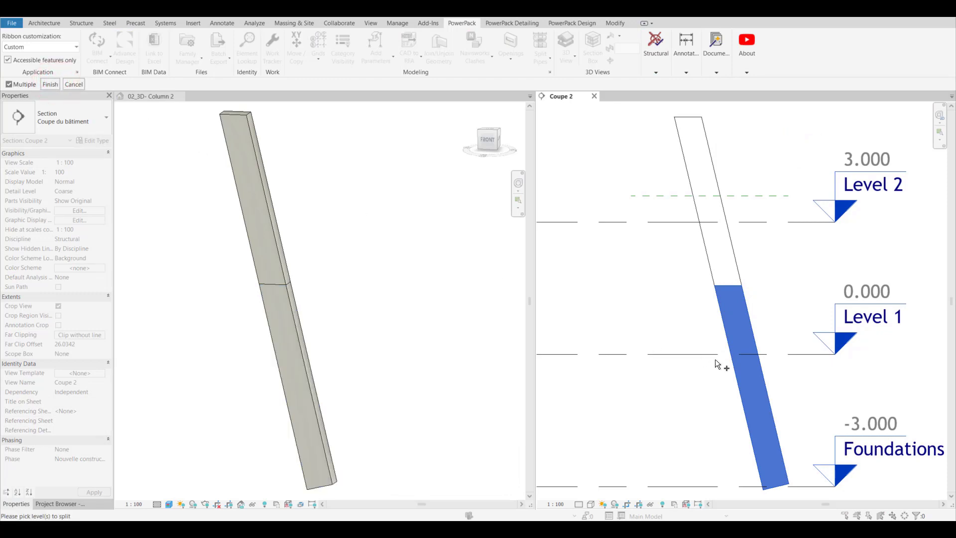
left_click(802, 360)
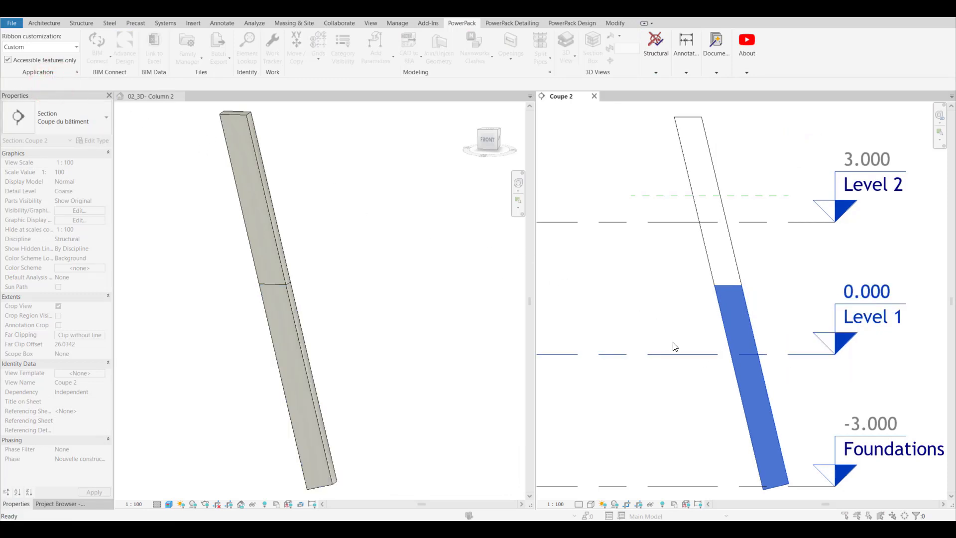
- Select the lower and middle segments to check the split, then clear the selection
left_click(745, 361)
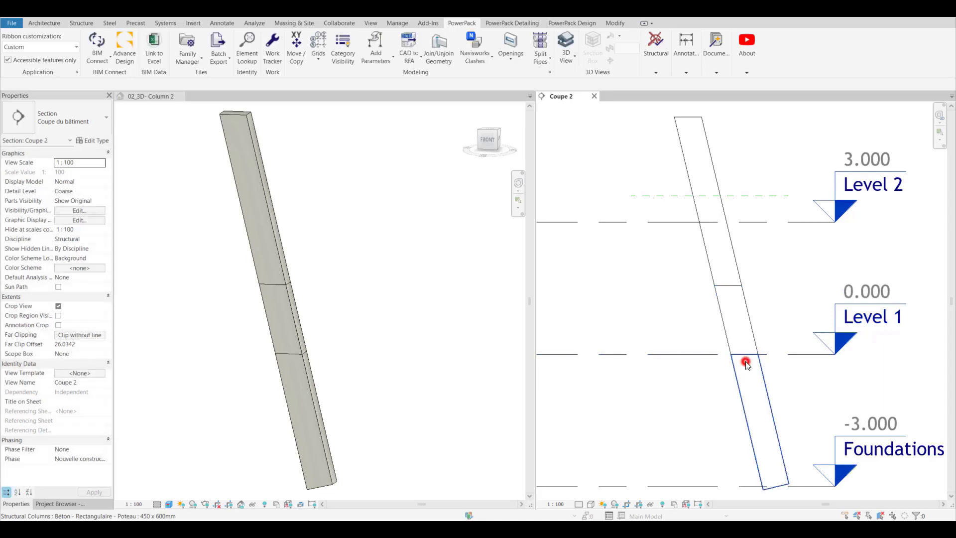
left_click(748, 322)
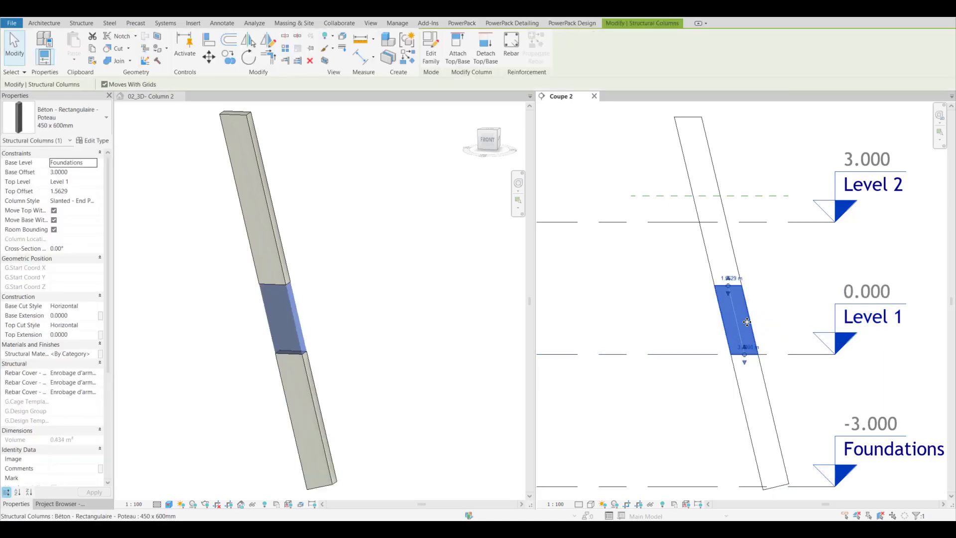
key("Escape")
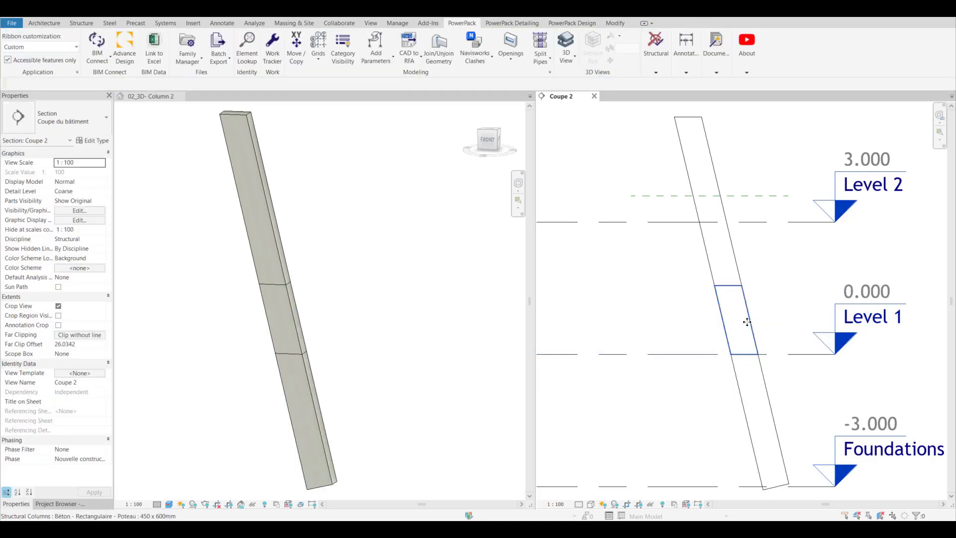
- Cut the upper column segment at the reference plane above Level 2 using Split by reference plane
left_click(660, 71)
left_click(779, 108)
key("shift")
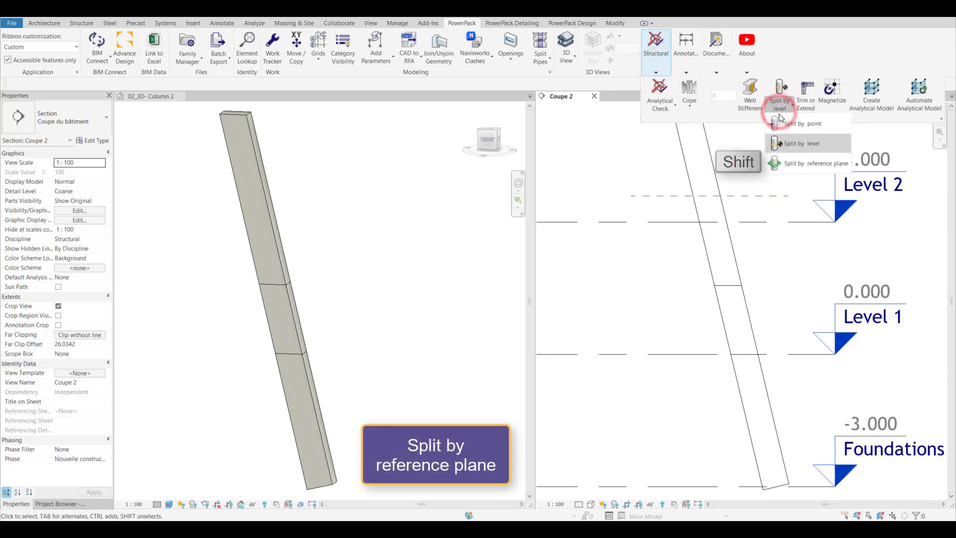
left_click(797, 169)
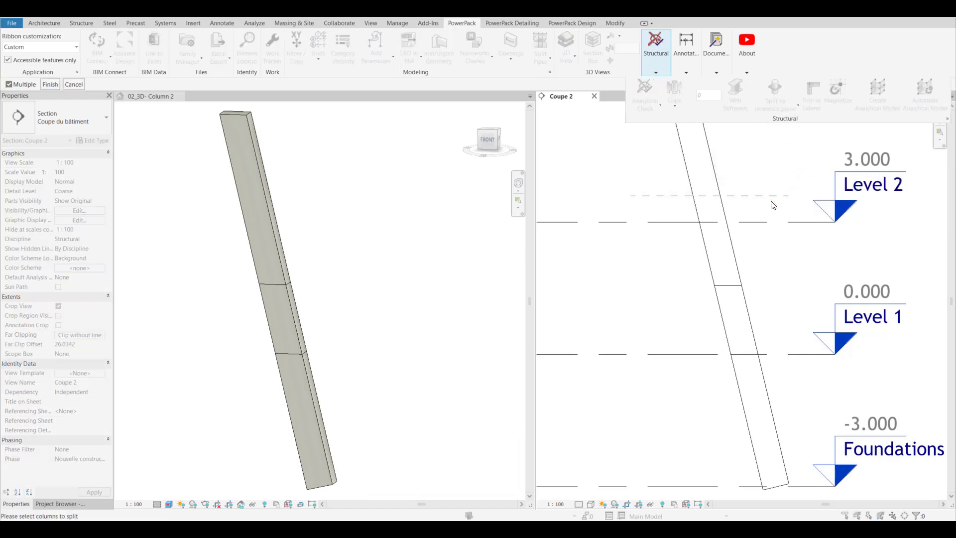
left_click(730, 236)
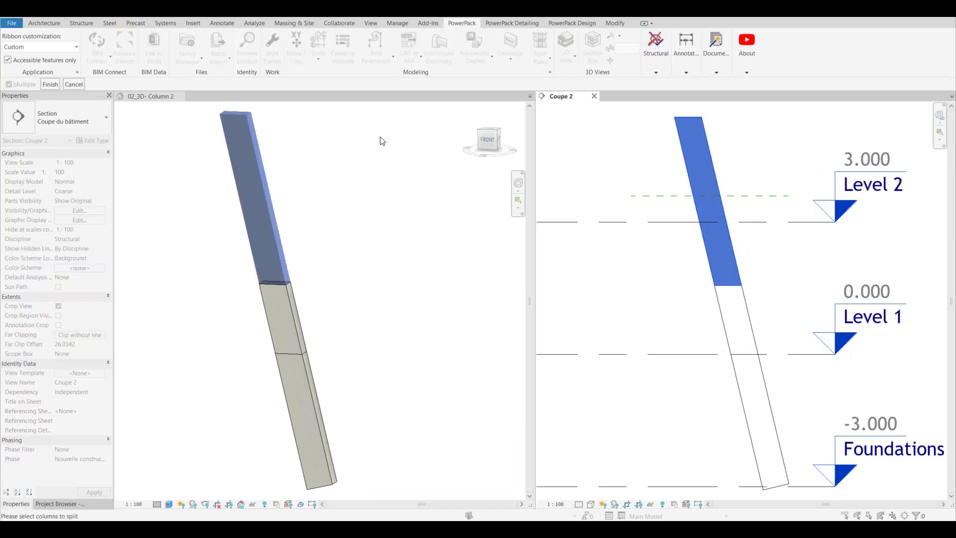
left_click(51, 84)
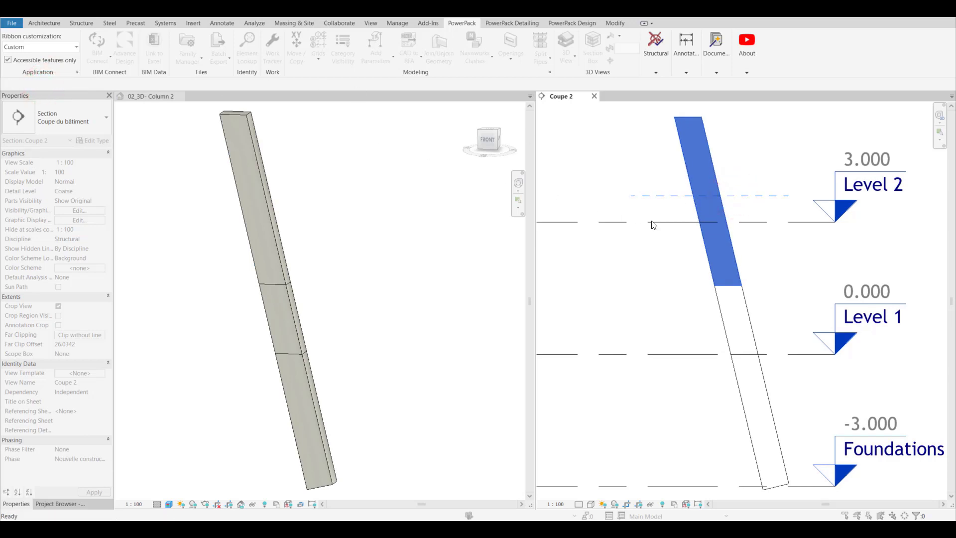
- Inspect the middle and new top segments, then make the Column 1 3D view active
left_click(728, 241)
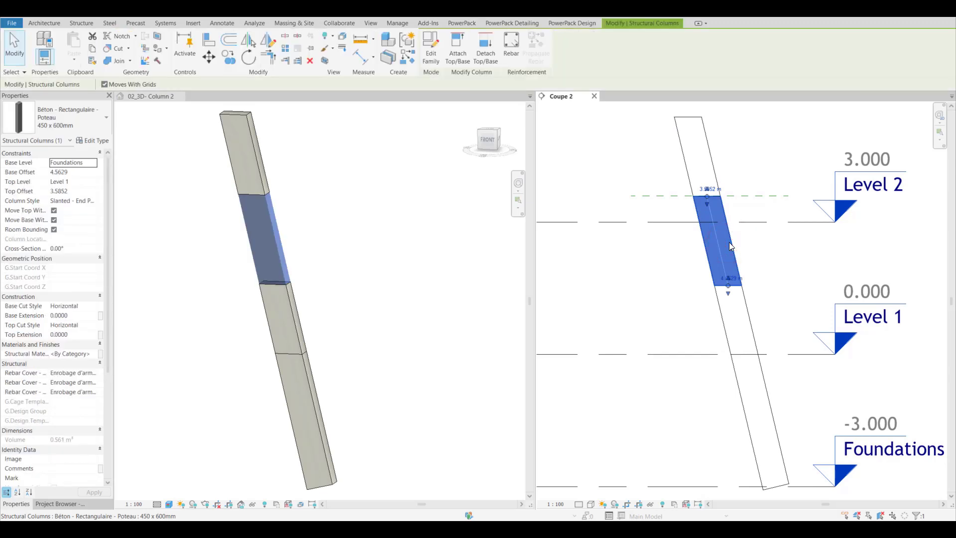
left_click(712, 171)
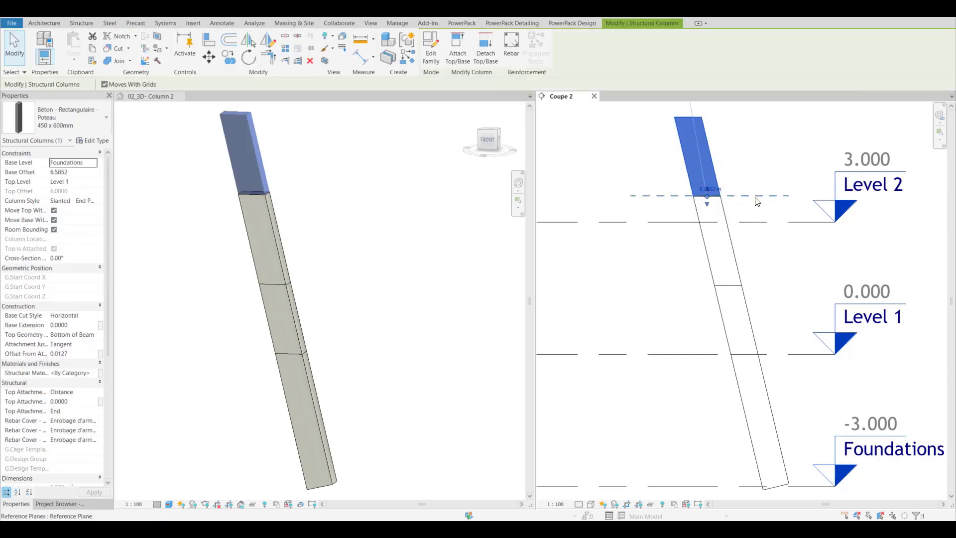
key("Escape")
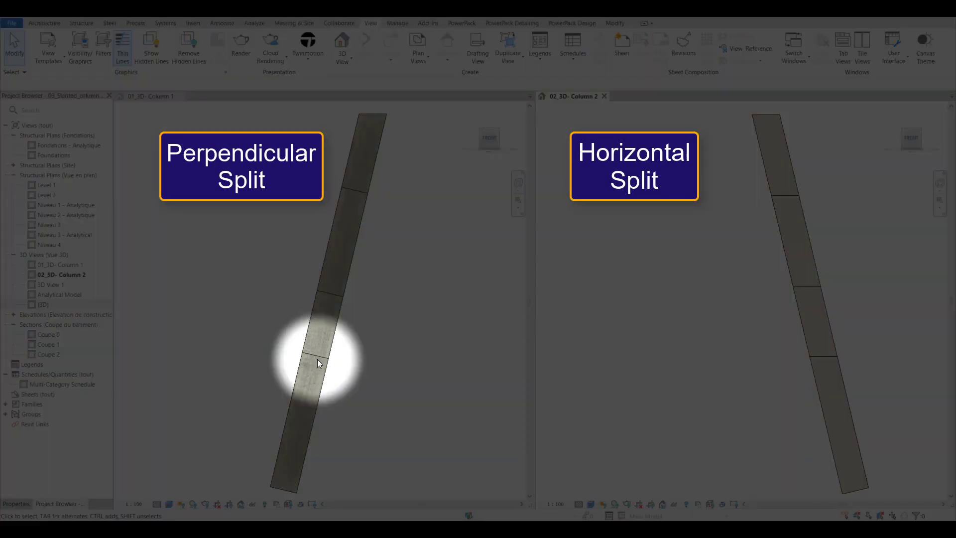
left_click(321, 363)
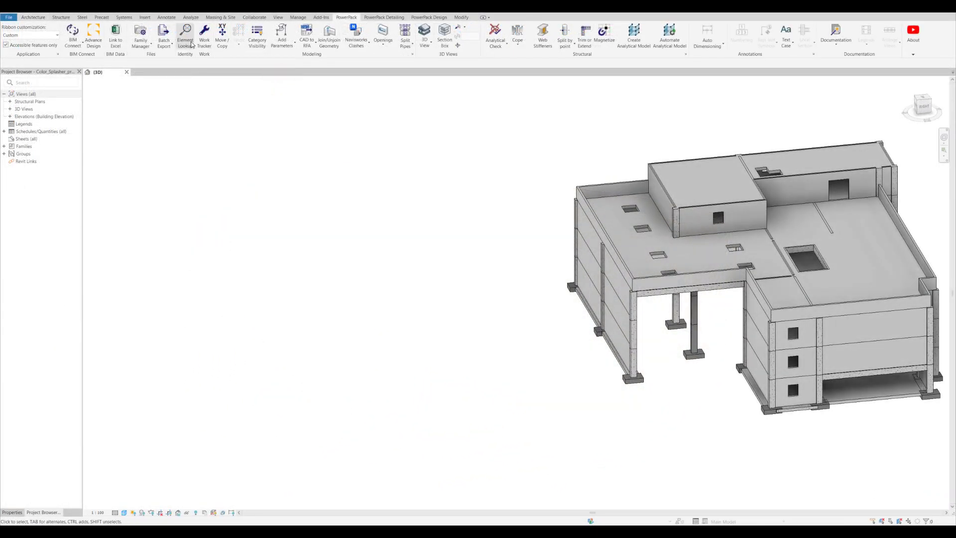
- In Element Lookup's Colourise tab, search Structural Foundations in the current view grouped by Type Name
left_click(192, 44)
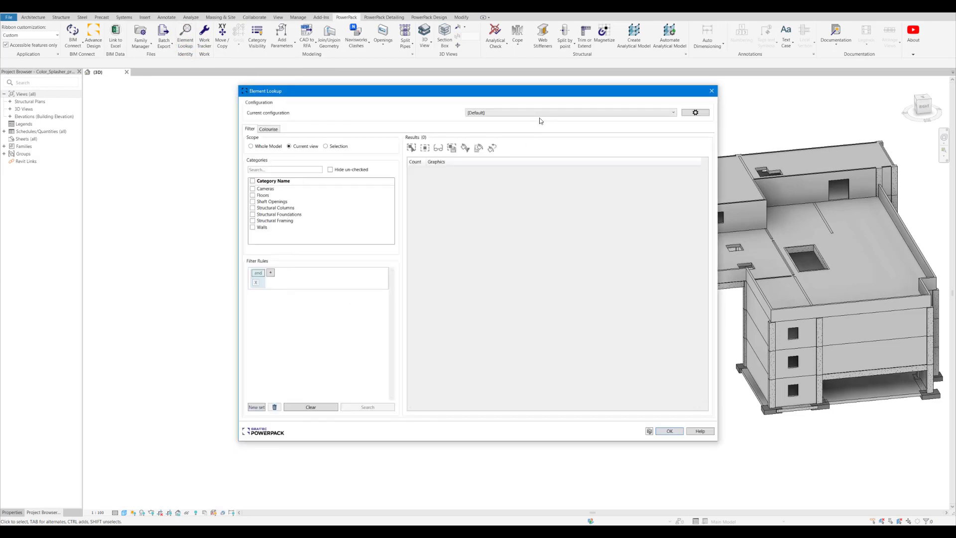
left_click_drag(552, 96, 396, 79)
left_click(112, 112)
left_click(112, 129)
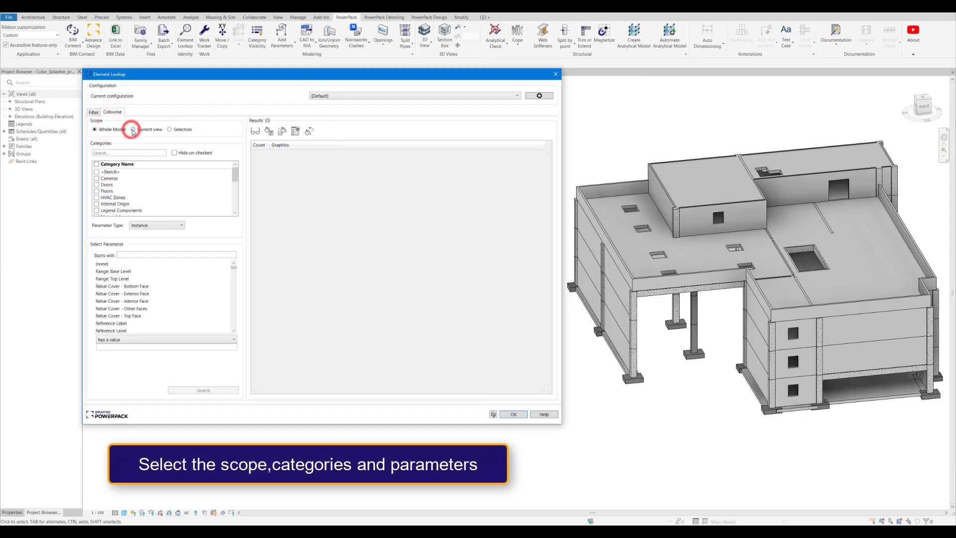
left_click(132, 130)
left_click(112, 197)
scroll(154, 289, "down", 2)
left_click(130, 316)
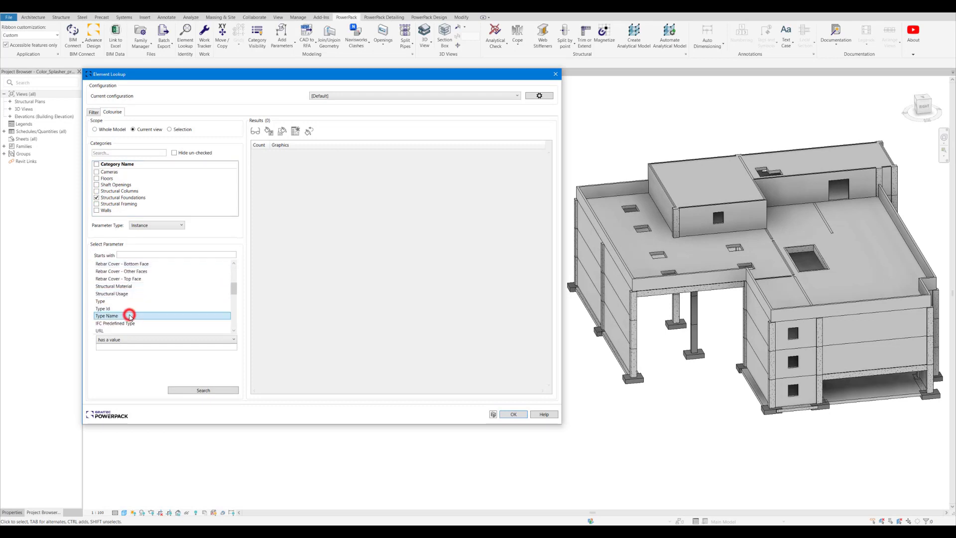
left_click(189, 390)
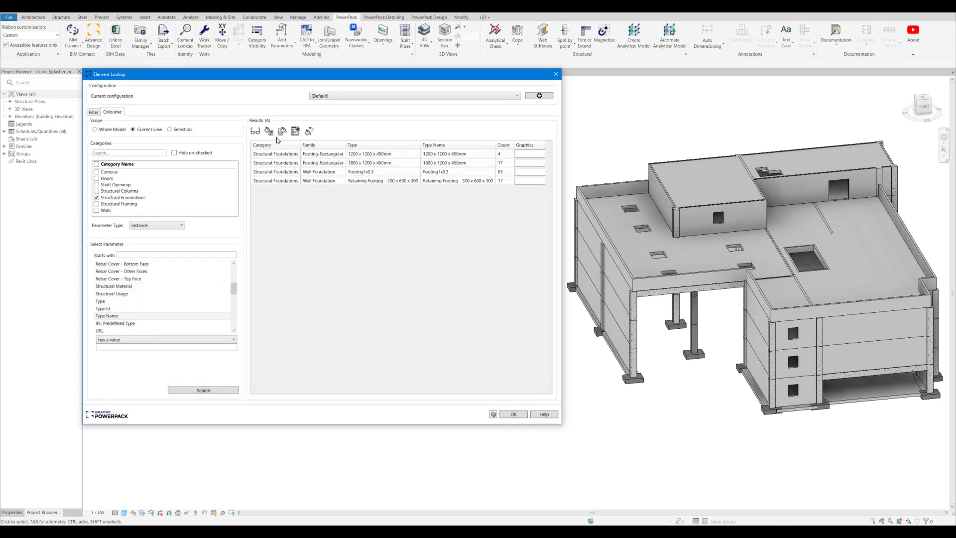
- Isolate the found foundations, reset temporary visibility, then hide them
left_click(252, 132)
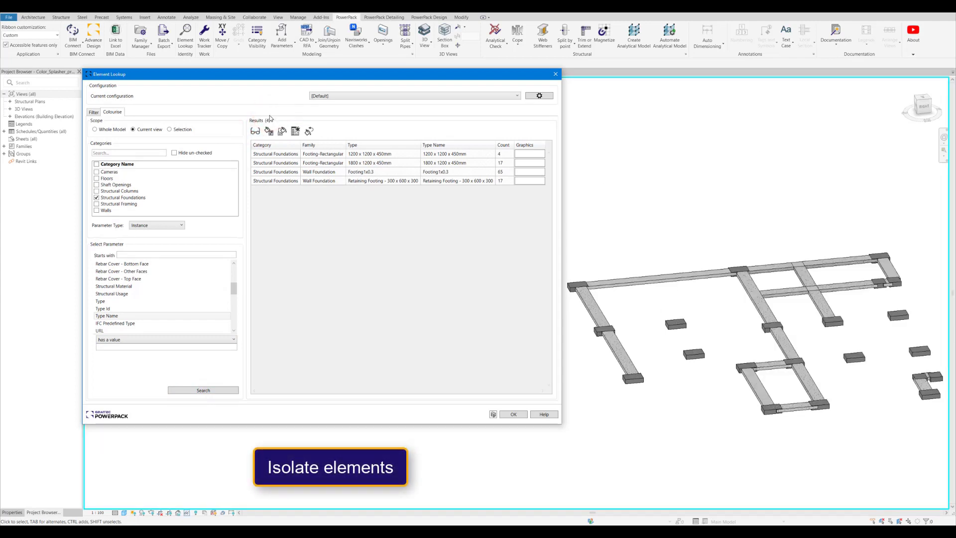
left_click(187, 512)
left_click(208, 505)
left_click(269, 131)
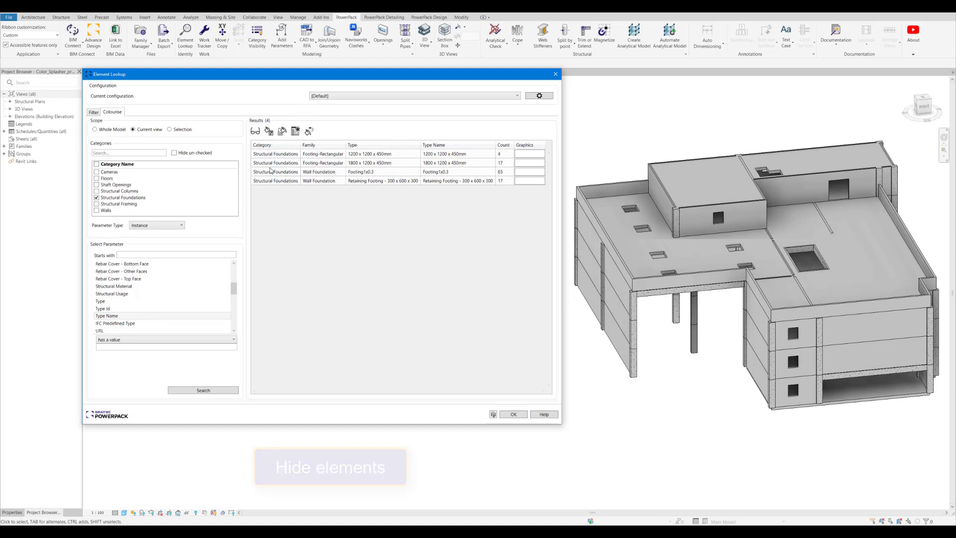
left_click(359, 457)
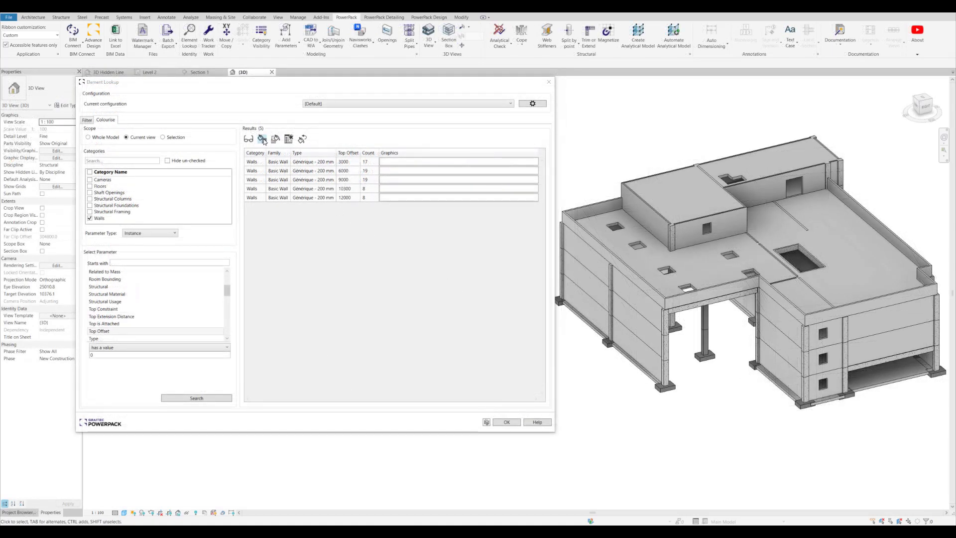
- Colourise the five wall Top Offset groups, apply the colours to Section 1 too, and return to {3D}
left_click(262, 139)
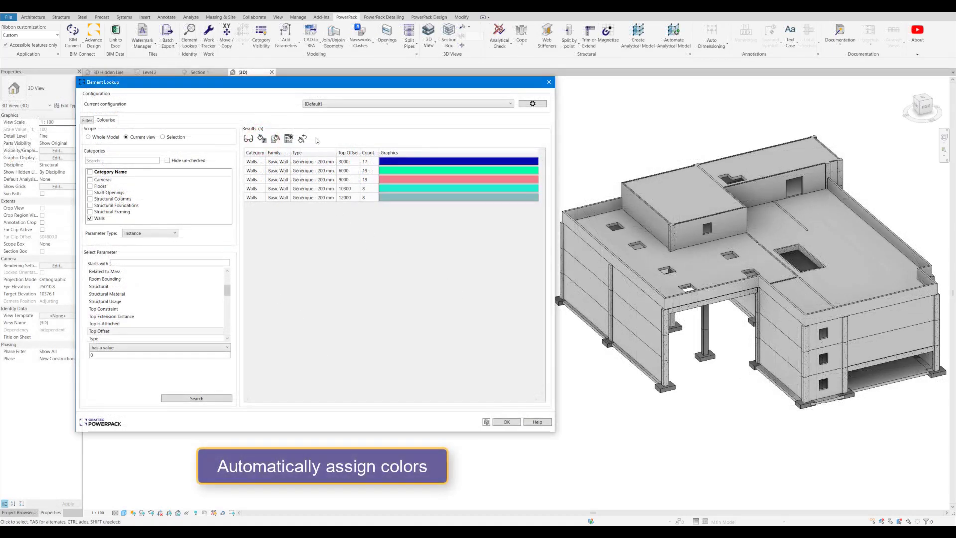
left_click(263, 140)
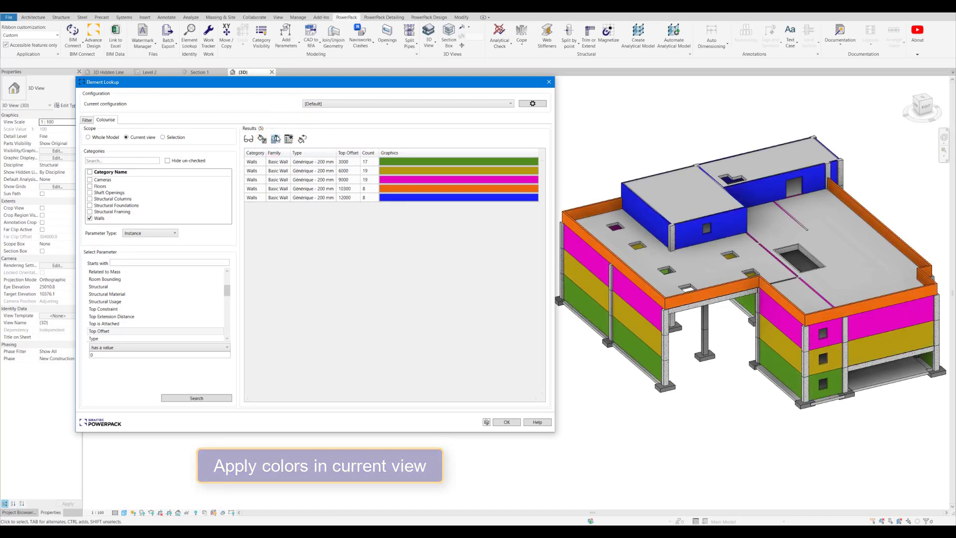
left_click(276, 137)
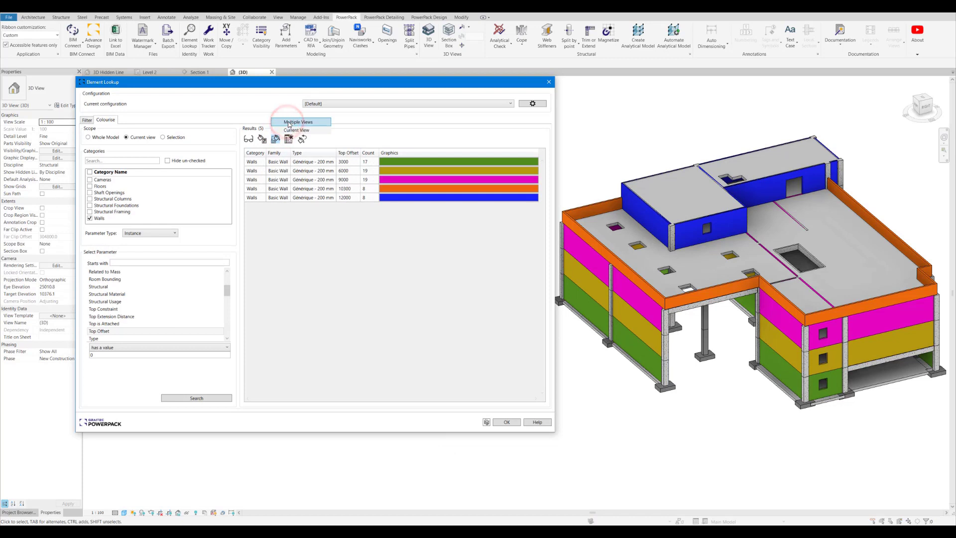
left_click(288, 124)
scroll(411, 277, "down", 5)
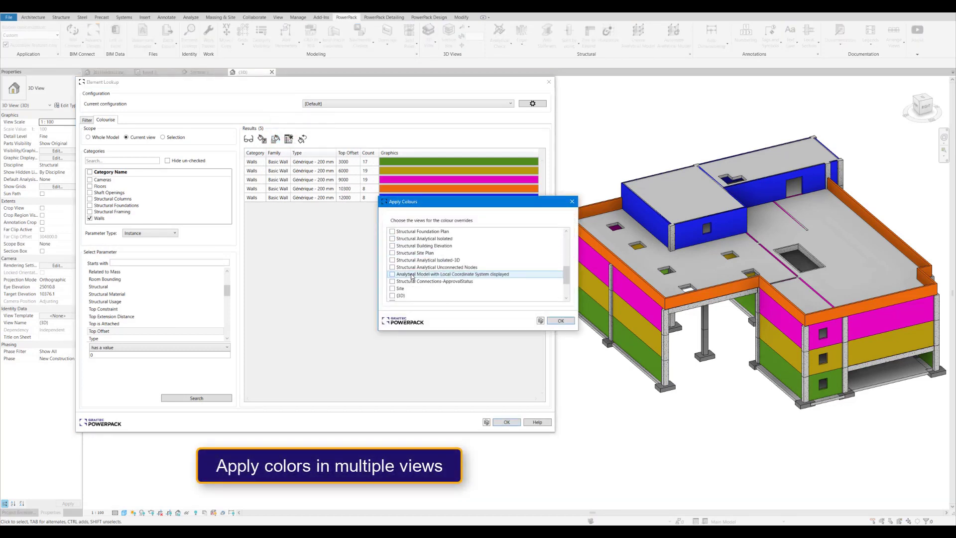
scroll(411, 277, "down", 2)
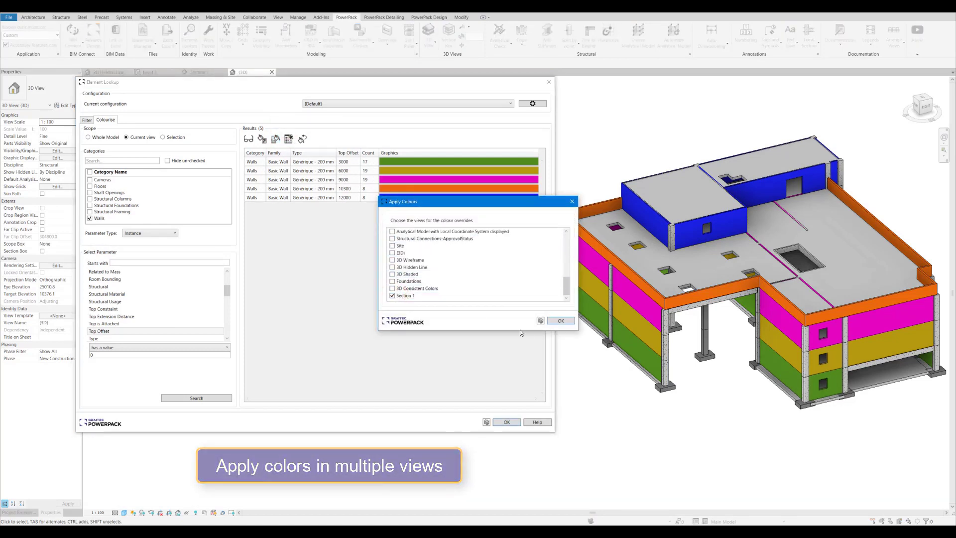
left_click(560, 320)
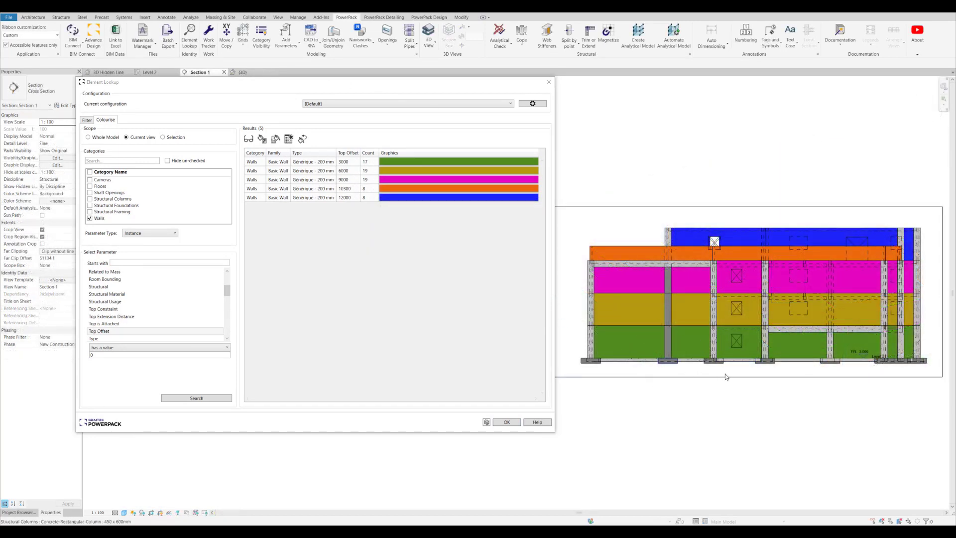
left_click(239, 73)
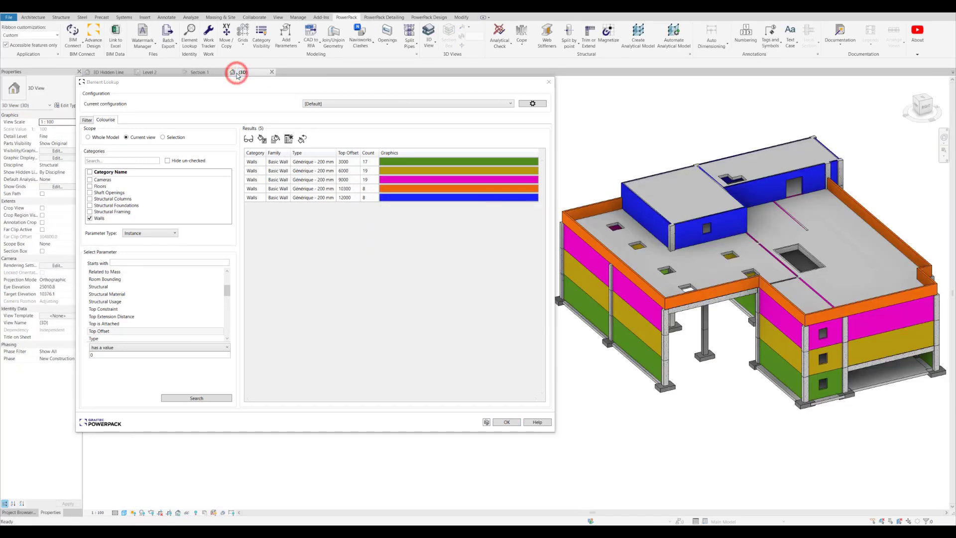
- Create a Walls colour legend with Family Name, Type Name and Count columns
left_click(285, 142)
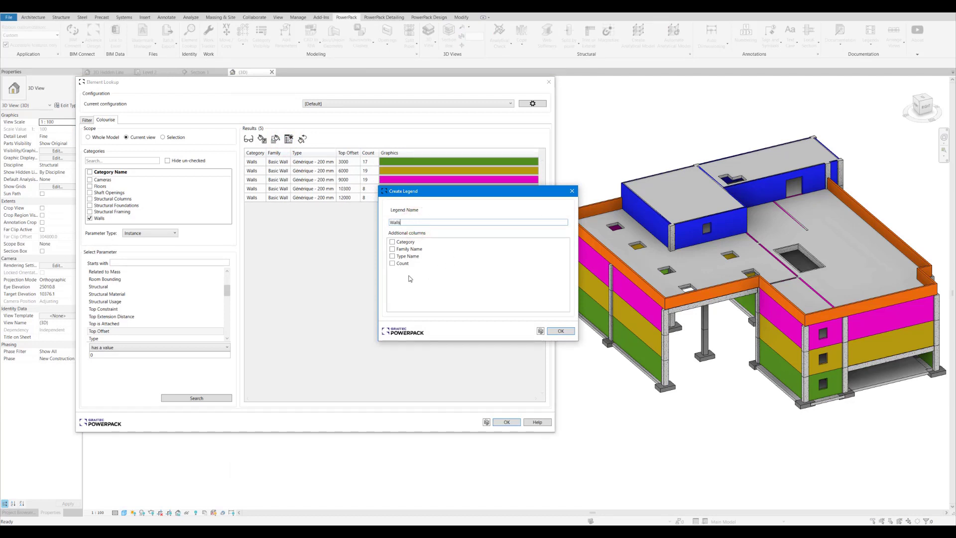
left_click(393, 249)
left_click(393, 256)
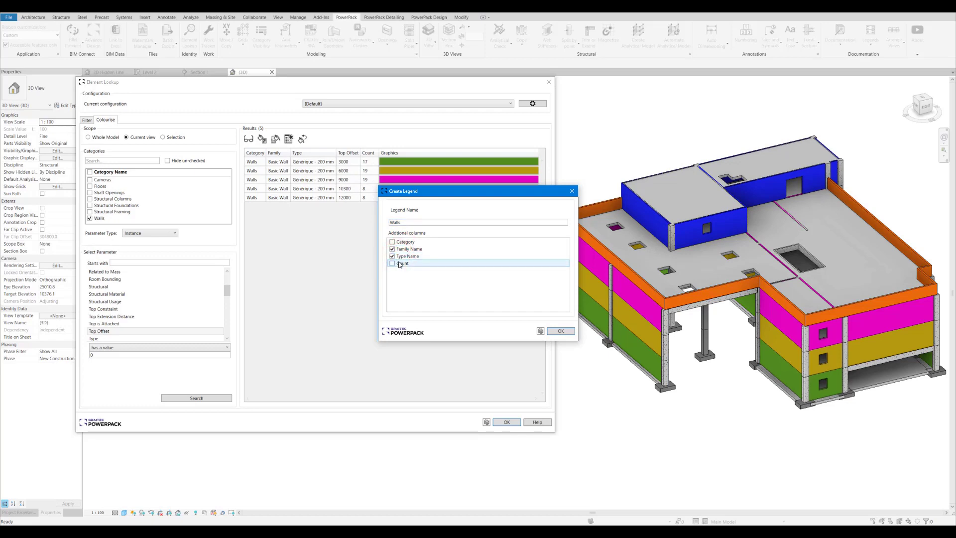
left_click(398, 263)
left_click(557, 333)
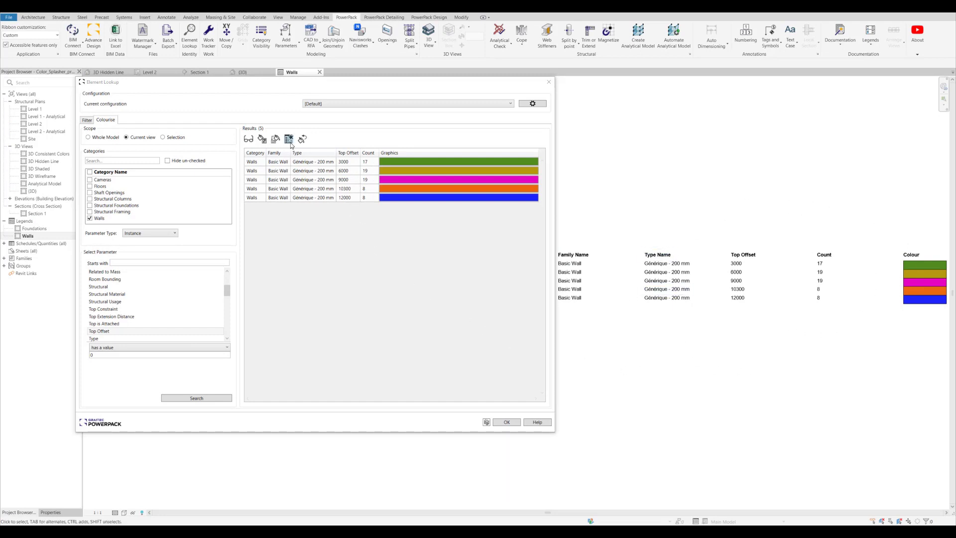
- Back in the 3D view, revert the wall colours for the current view only
left_click(242, 72)
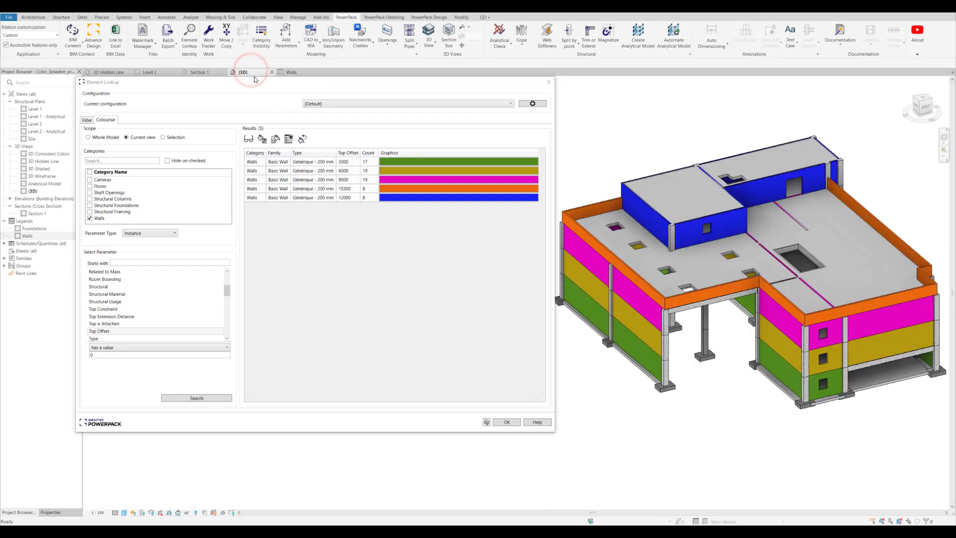
left_click(301, 140)
left_click(323, 130)
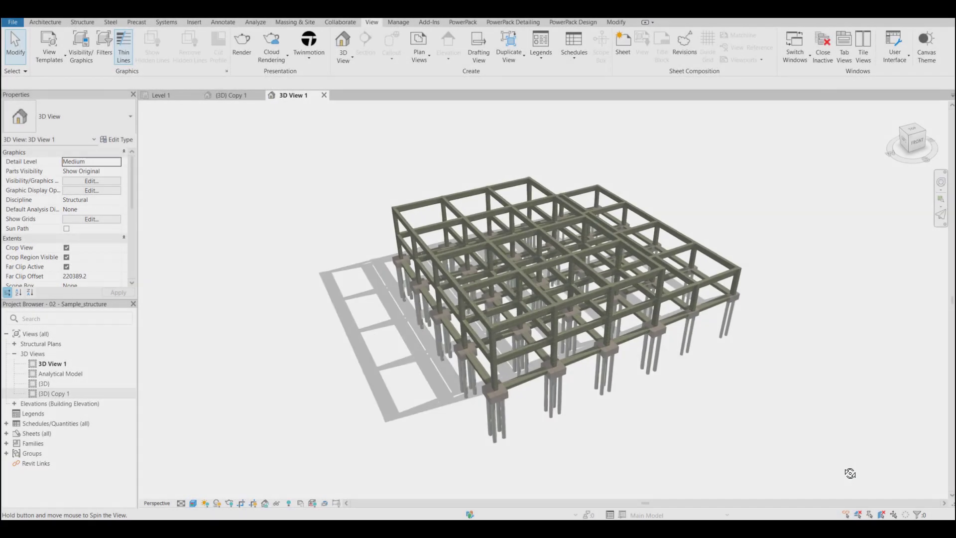
- Open PowerPack Numbering for the Structural Foundations category
middle_click_drag(850, 474, 638, 452, "shift")
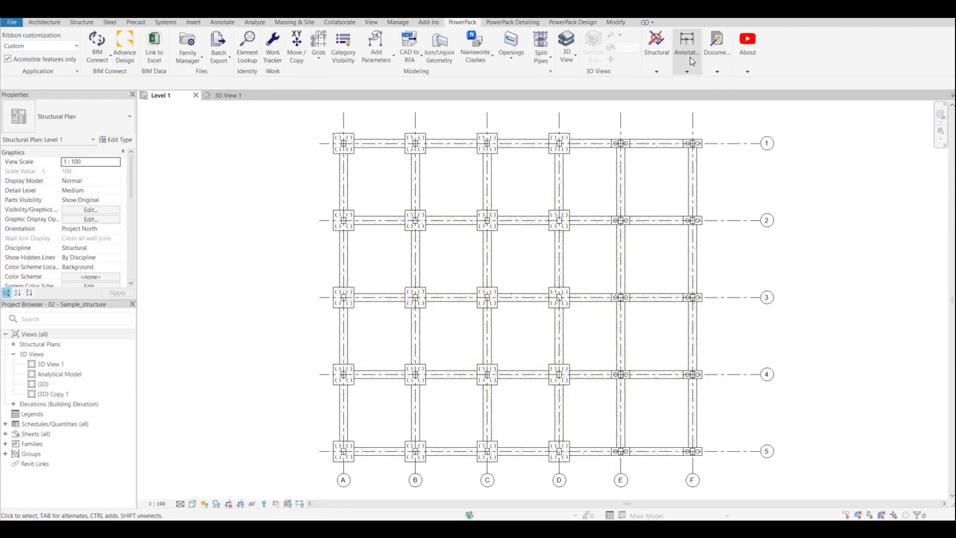
left_click(690, 58)
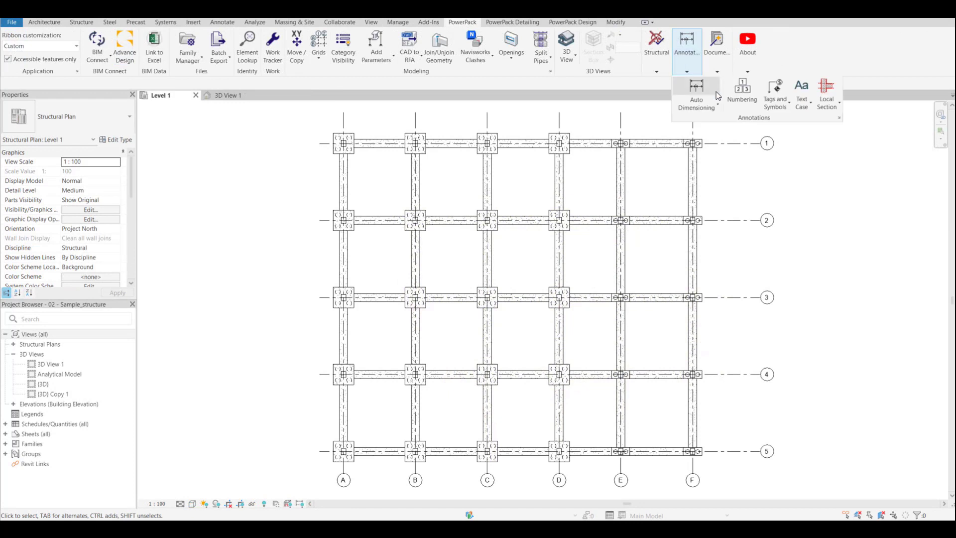
left_click(743, 95)
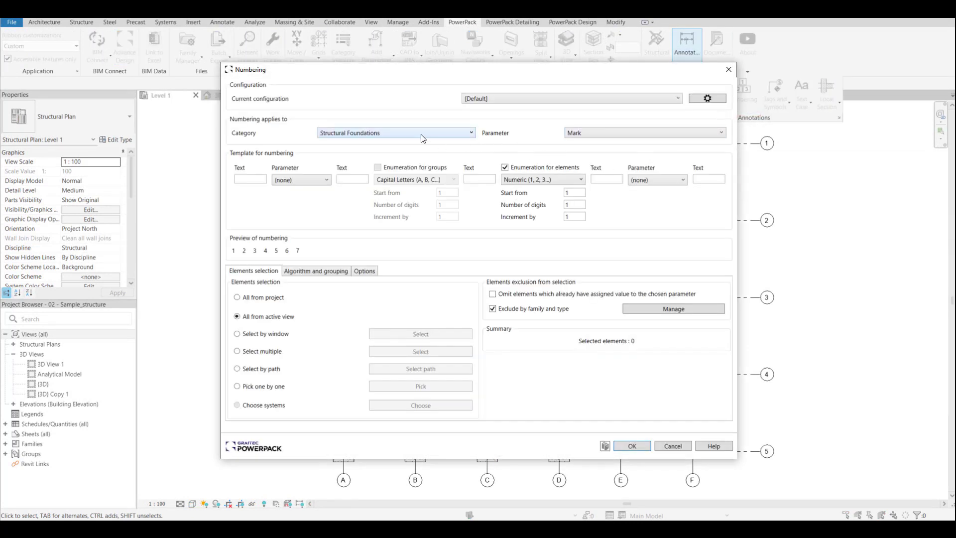
left_click(390, 133)
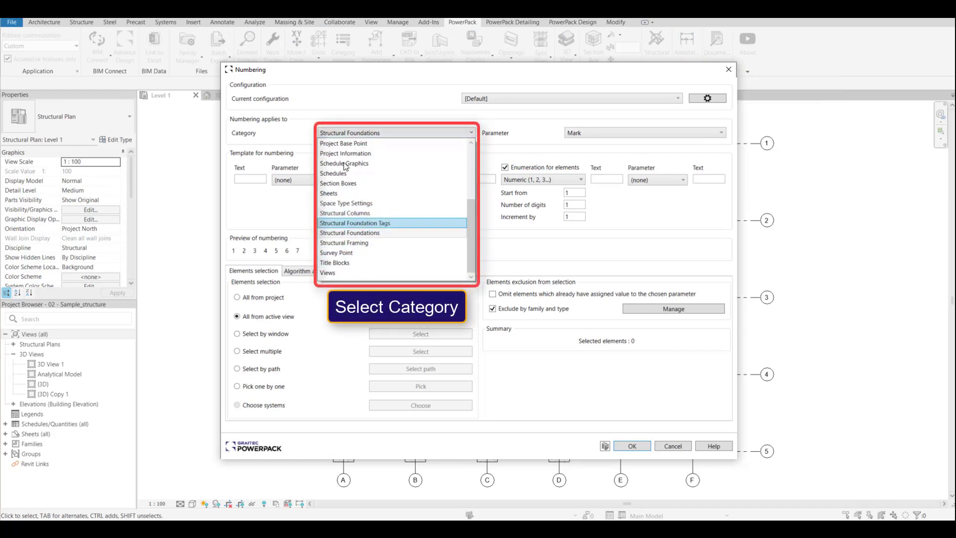
left_click(374, 233)
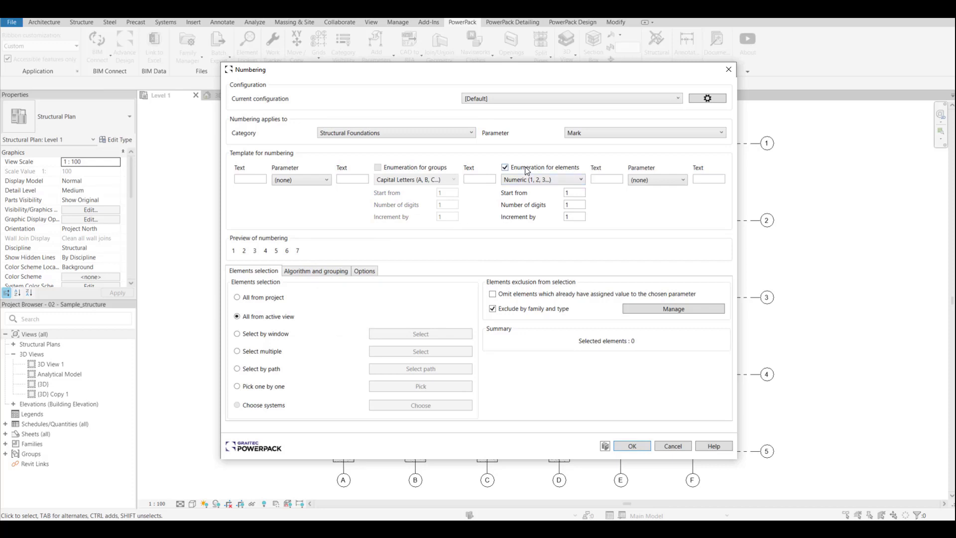
- Set the Mark prefix to PL with three-digit numbers
left_click(480, 179)
type("PL")
key("BackSpace")
type("3")
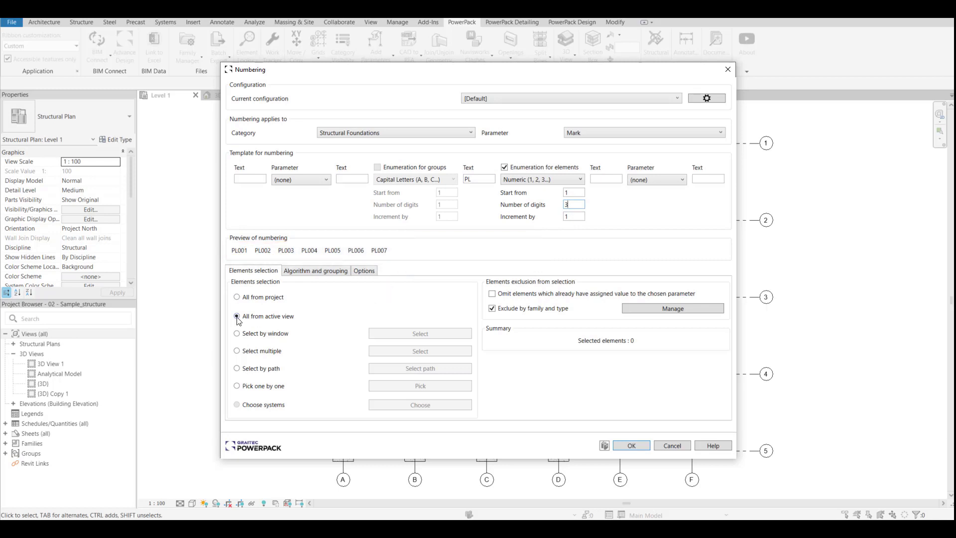
- Move the Pile Cap-1 through Pile-Steel Pipe 600mm types from excluded to available for numbering
left_click(653, 309)
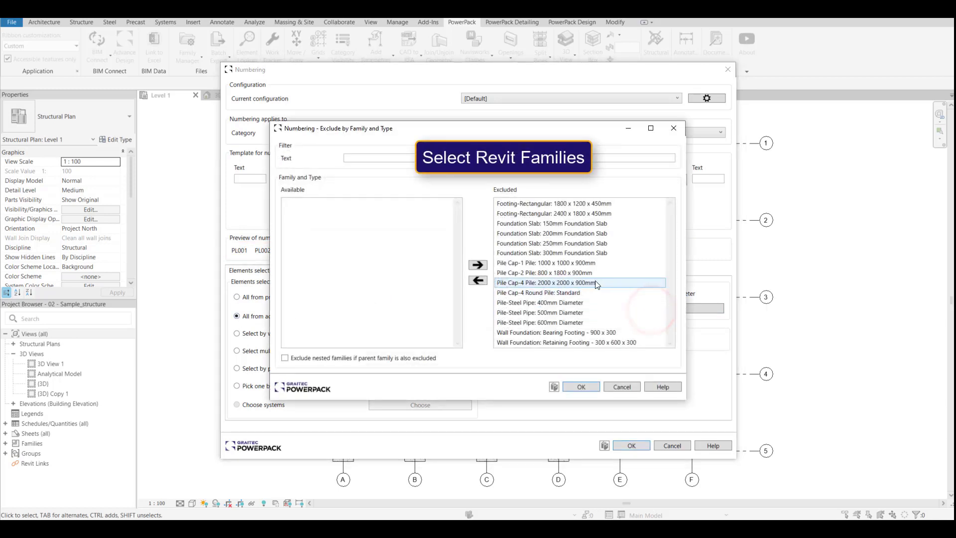
left_click(540, 264)
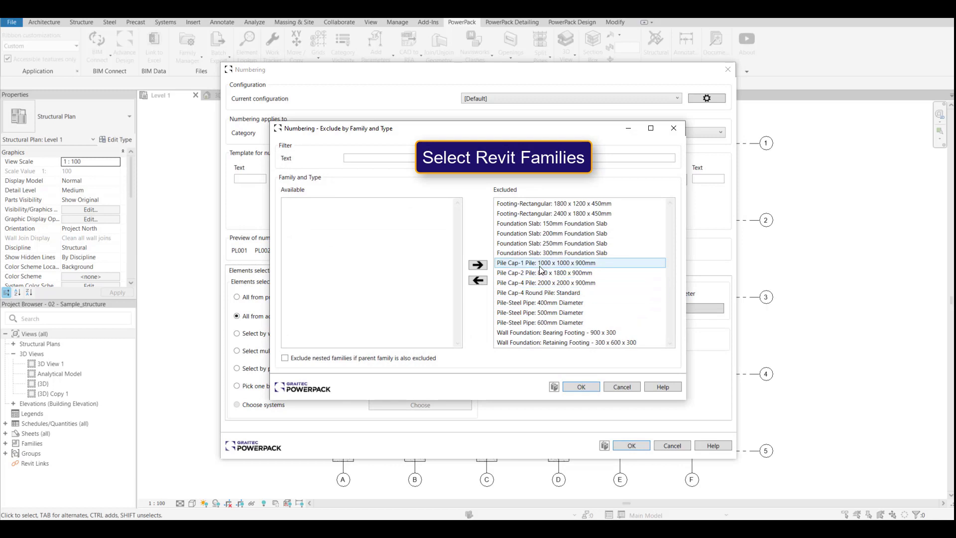
left_click(542, 323, "shift")
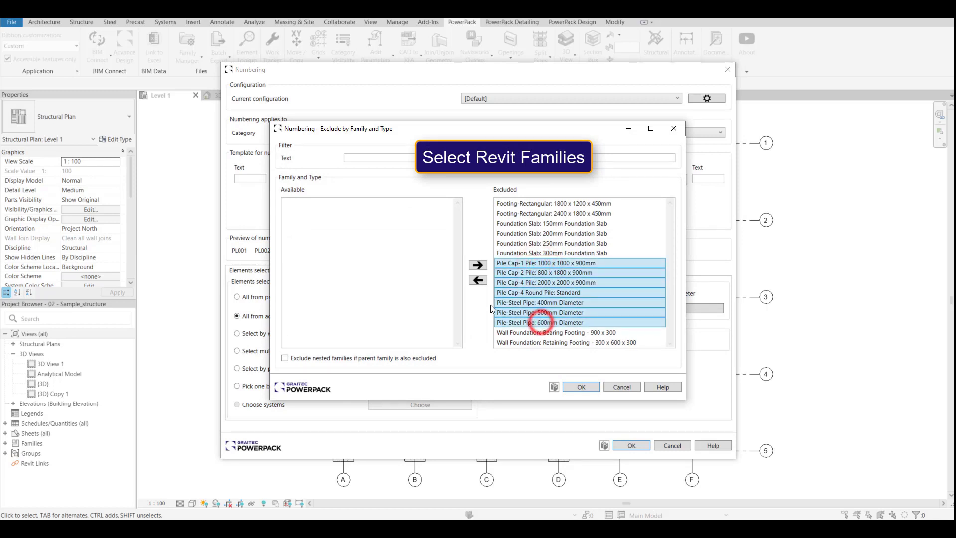
left_click(477, 282)
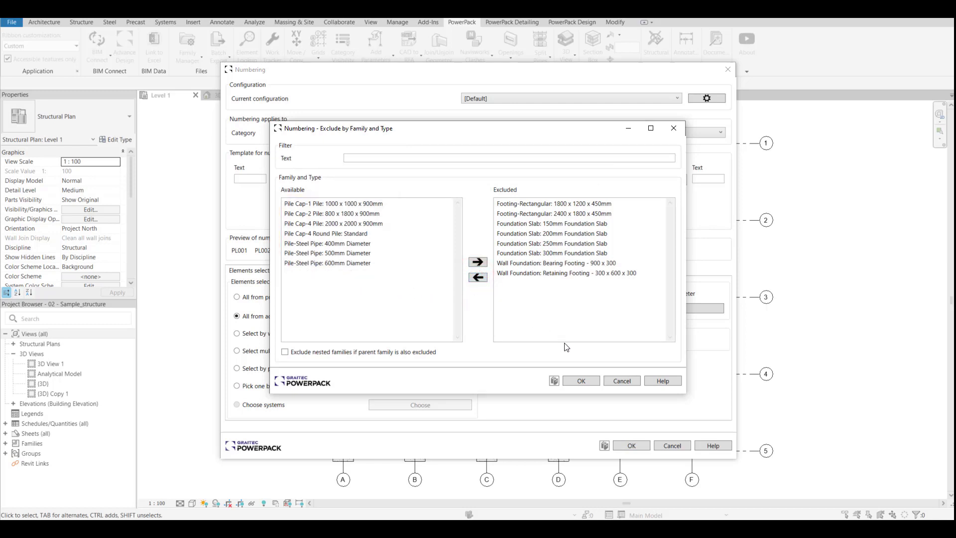
left_click(580, 382)
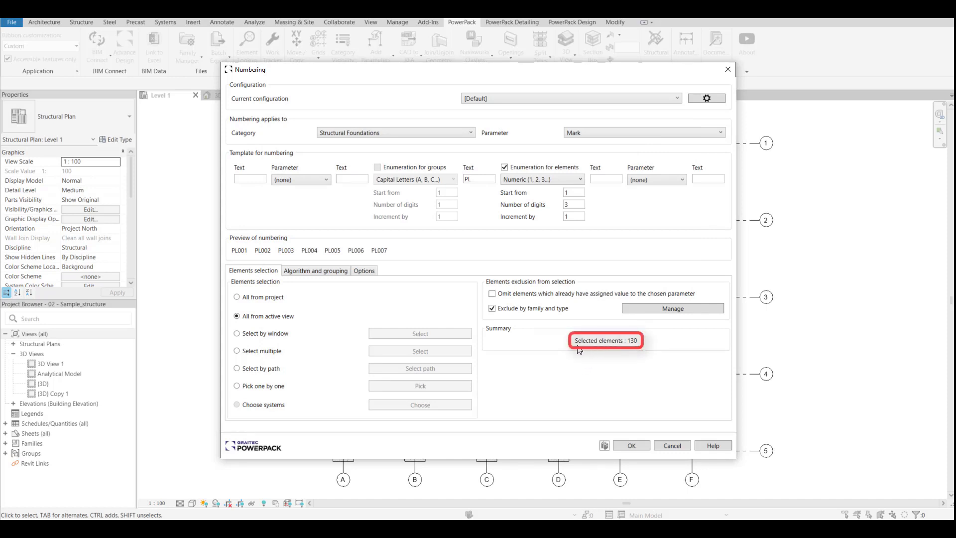
- Apply the PL numbering and check the pile cap's Mark in Properties
left_click(630, 446)
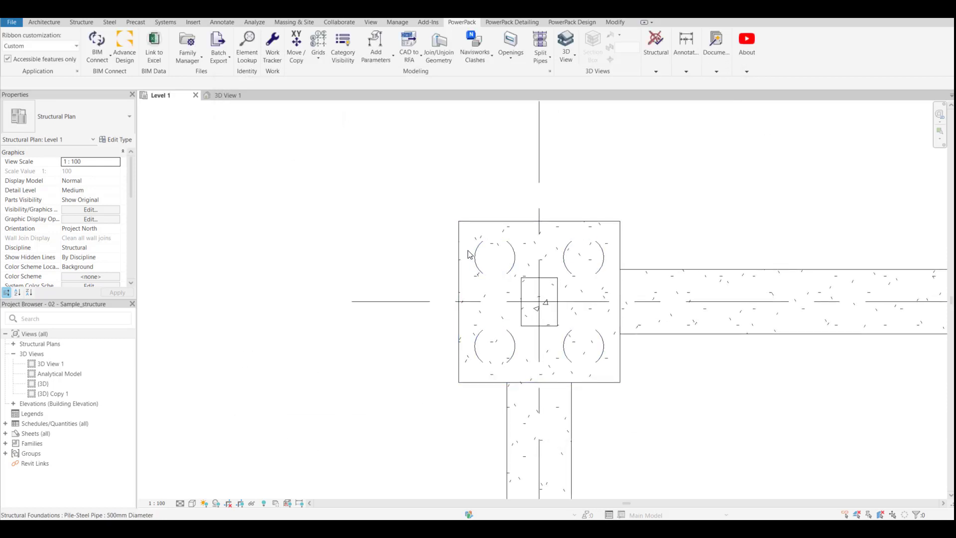
left_click(460, 263)
scroll(106, 249, "down", 5)
scroll(67, 222, "down", 3)
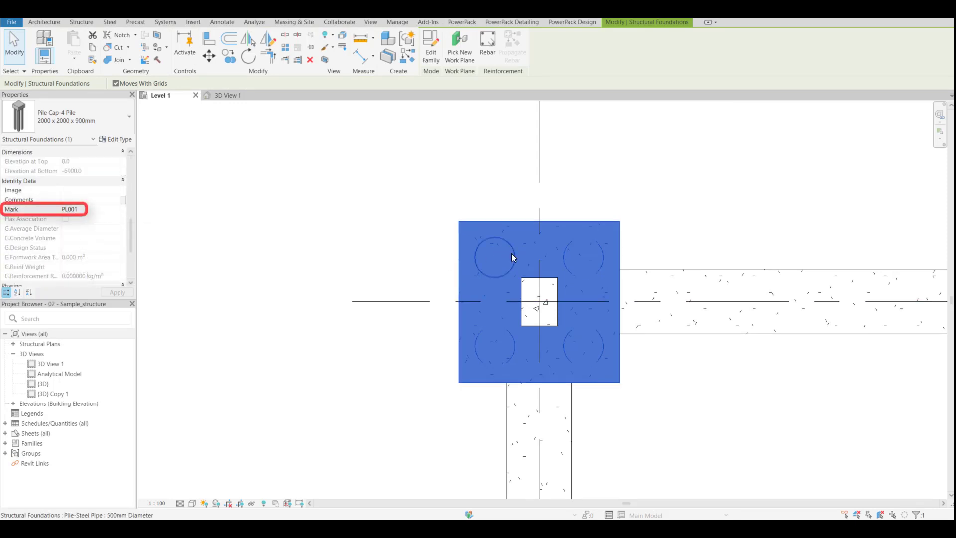
- Check two piles' Marks, then zoom to fit the whole foundation grid
left_click(512, 196)
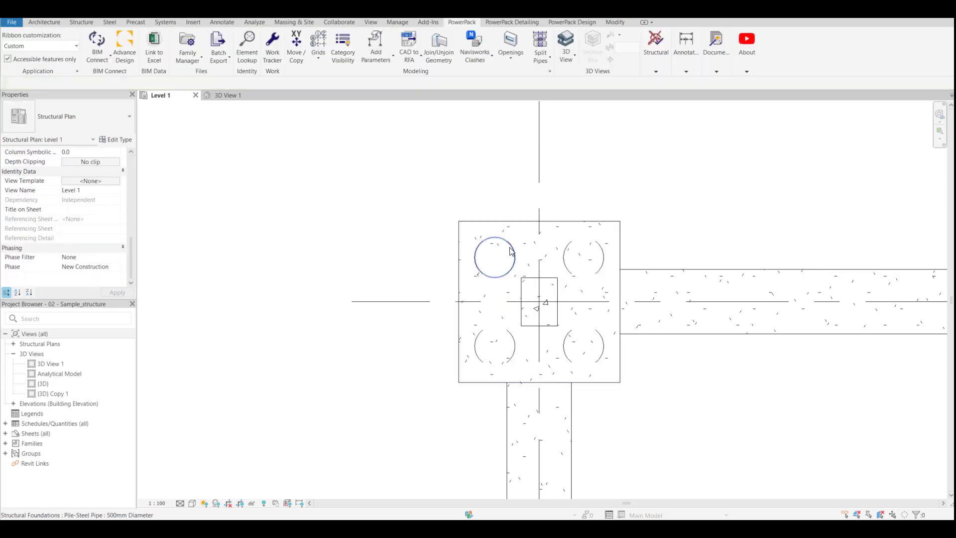
left_click(511, 251)
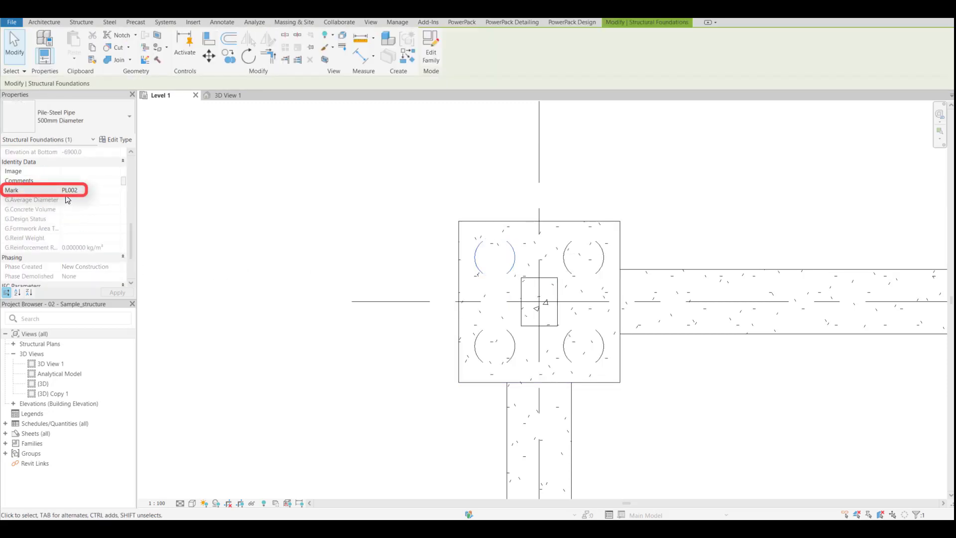
left_click(603, 268)
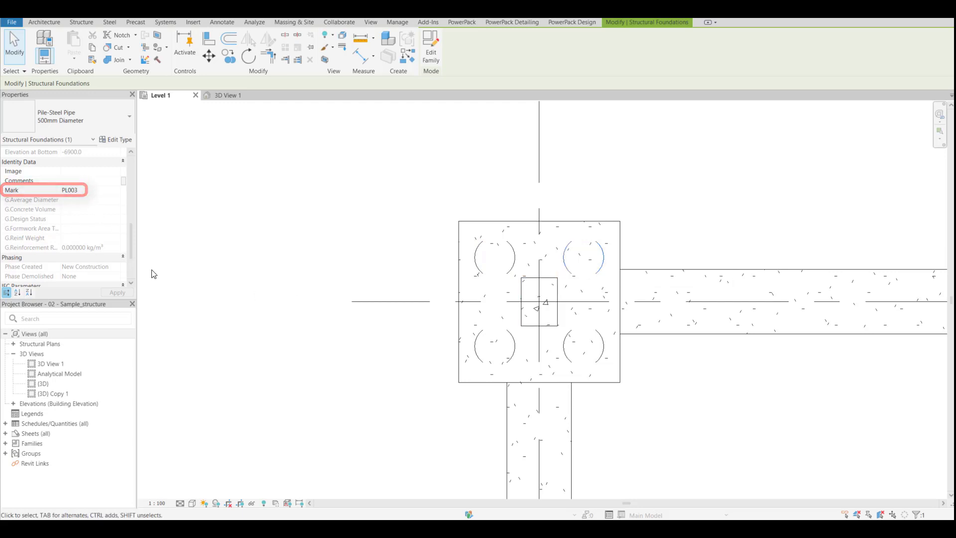
key("Escape")
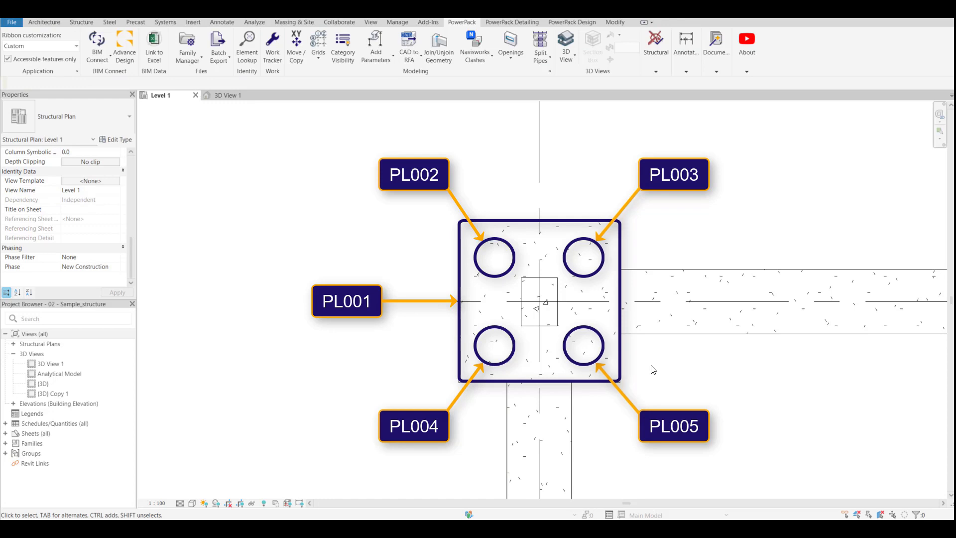
key("z")
key("f")
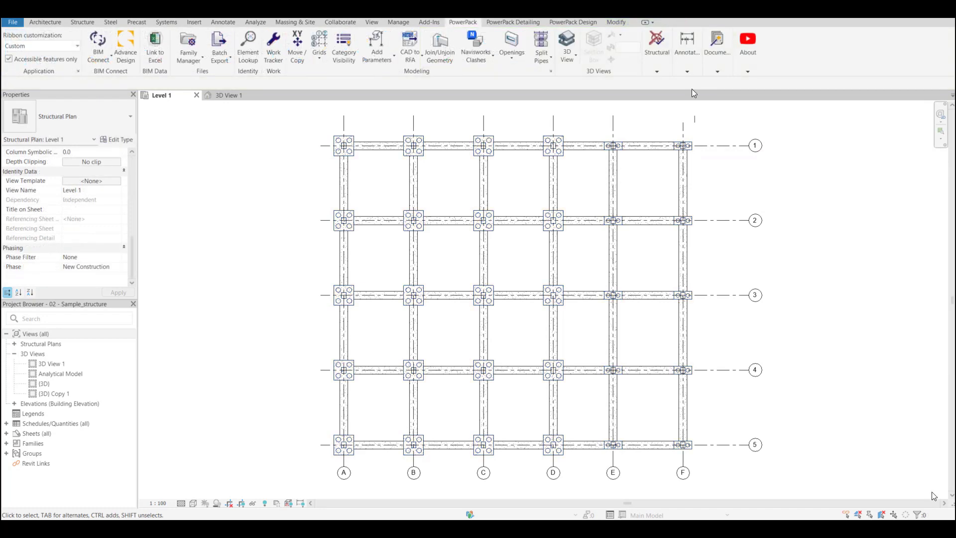
- Reopen PowerPack Numbering and change the prefix to PK
left_click(687, 69)
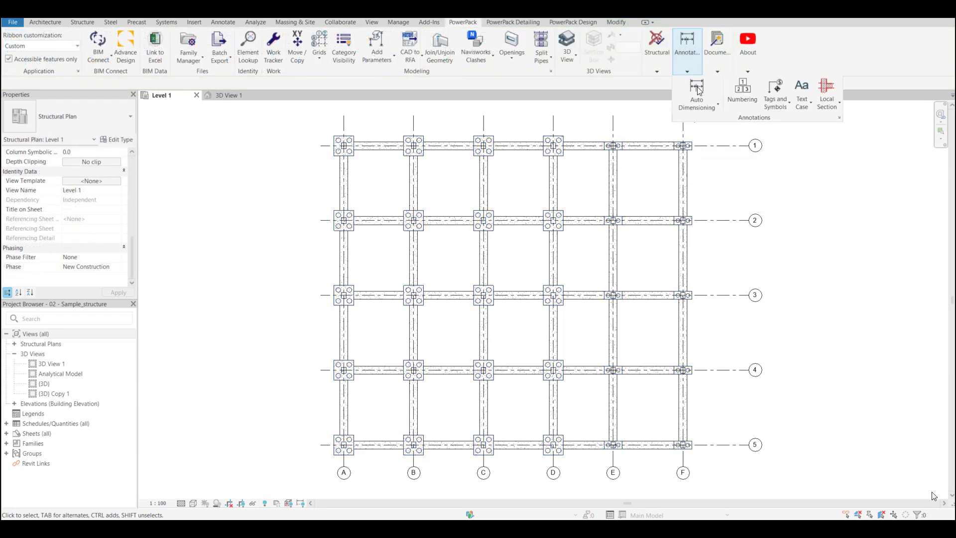
left_click(740, 103)
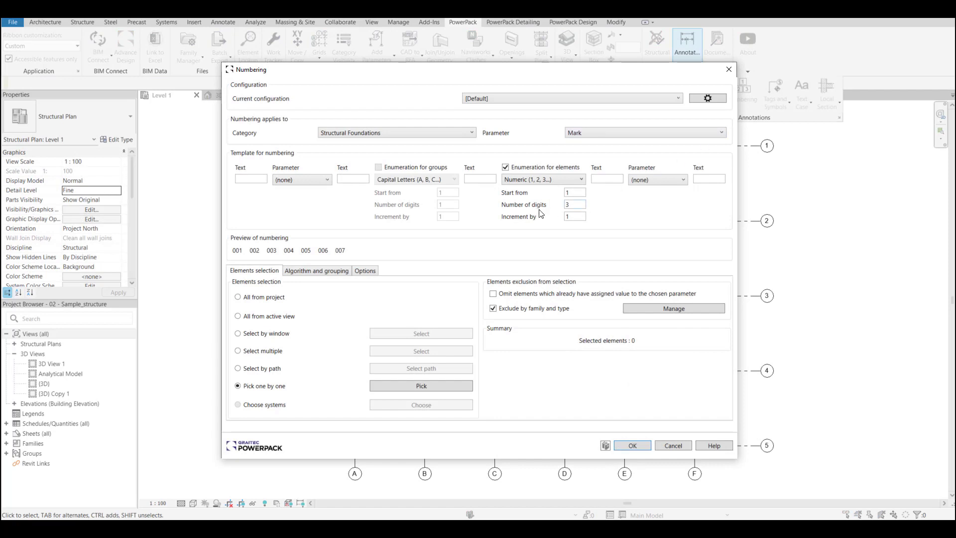
left_click(491, 178)
type("PK")
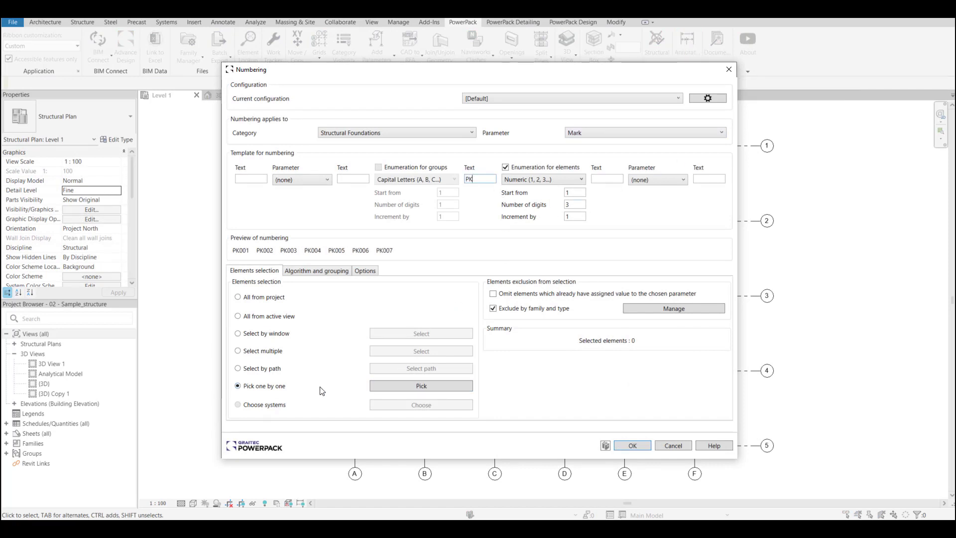
- Pick the A-2 and B-2 pile caps and piles one by one and apply PK numbering
left_click(404, 386)
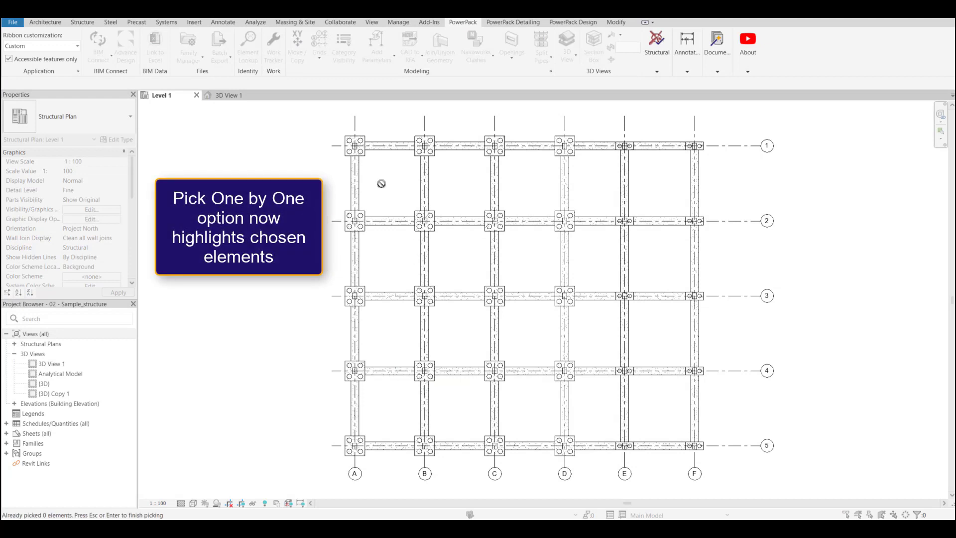
left_click(351, 222)
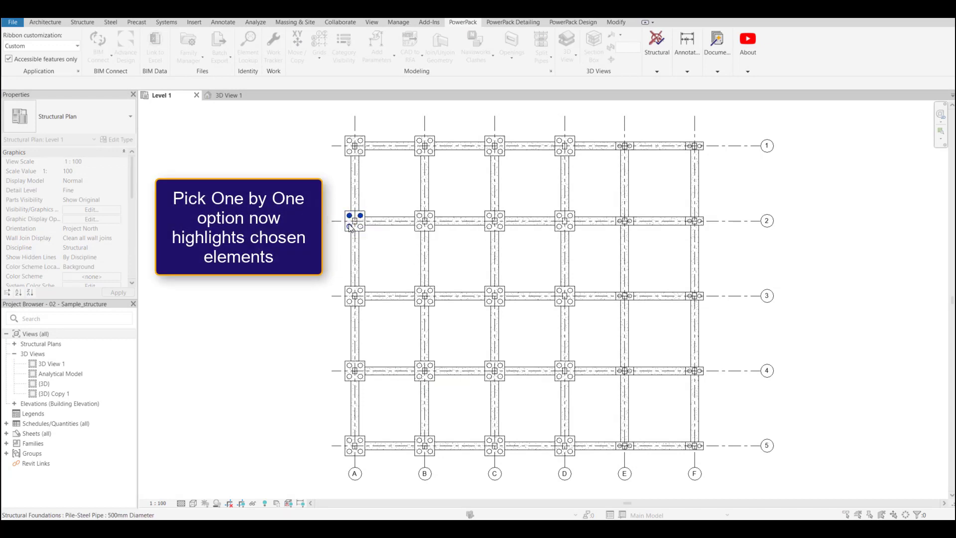
left_click(361, 225)
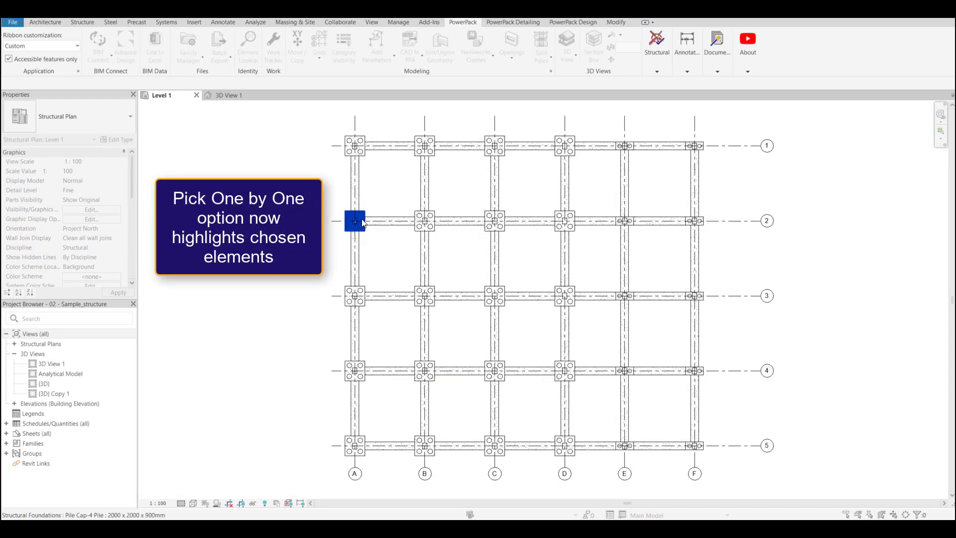
left_click(422, 226)
key("Escape")
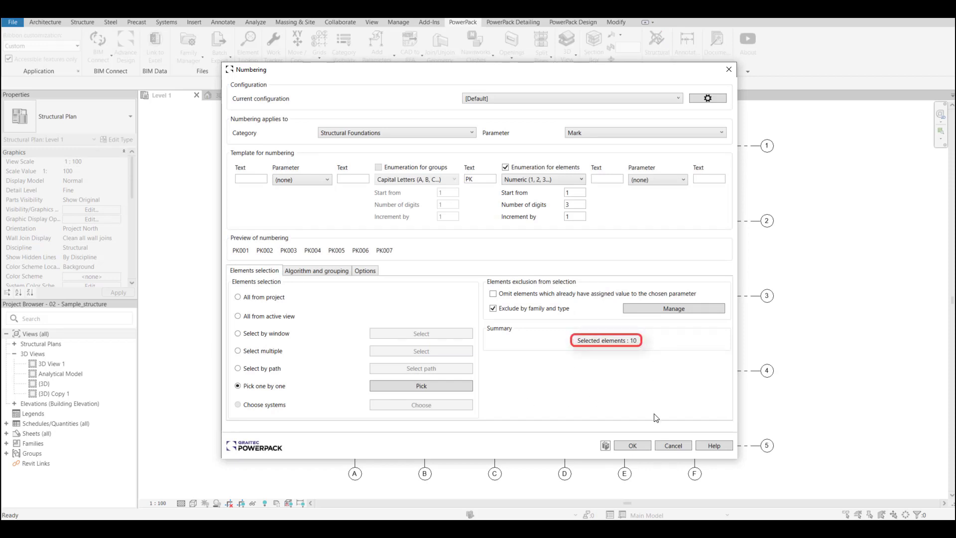
left_click(642, 445)
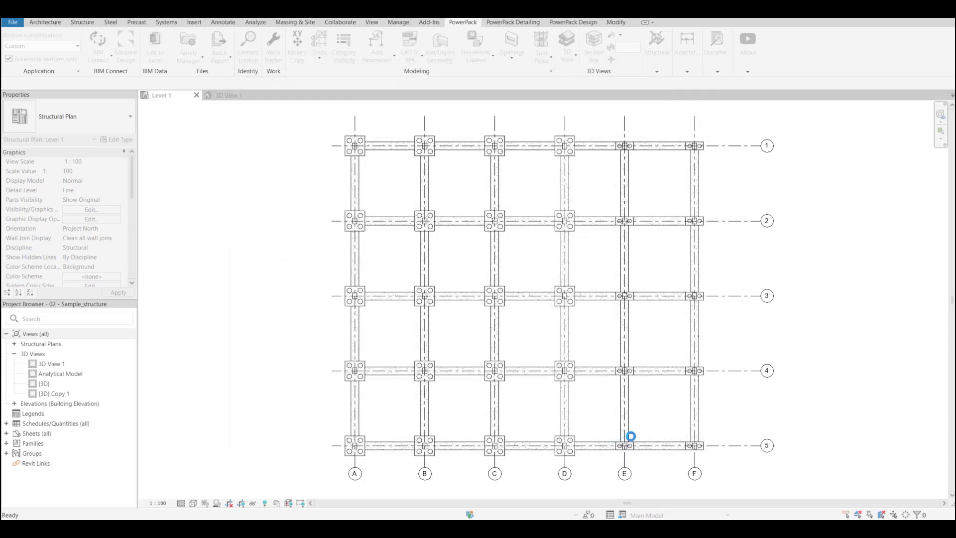
- Zoom into a plan region and check the left pile cap's Mark
left_click(944, 131)
scroll(334, 199, "up", 2)
key("Escape")
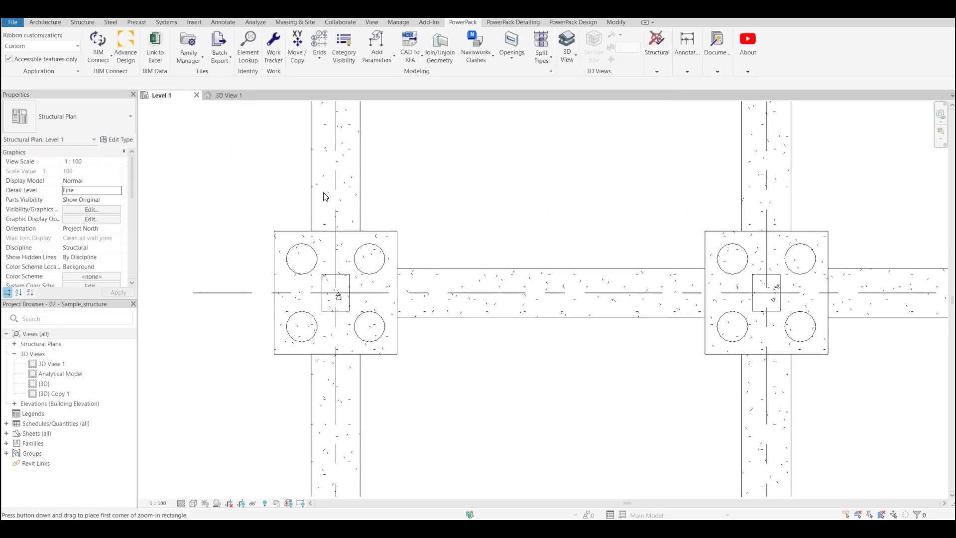
left_click(287, 234)
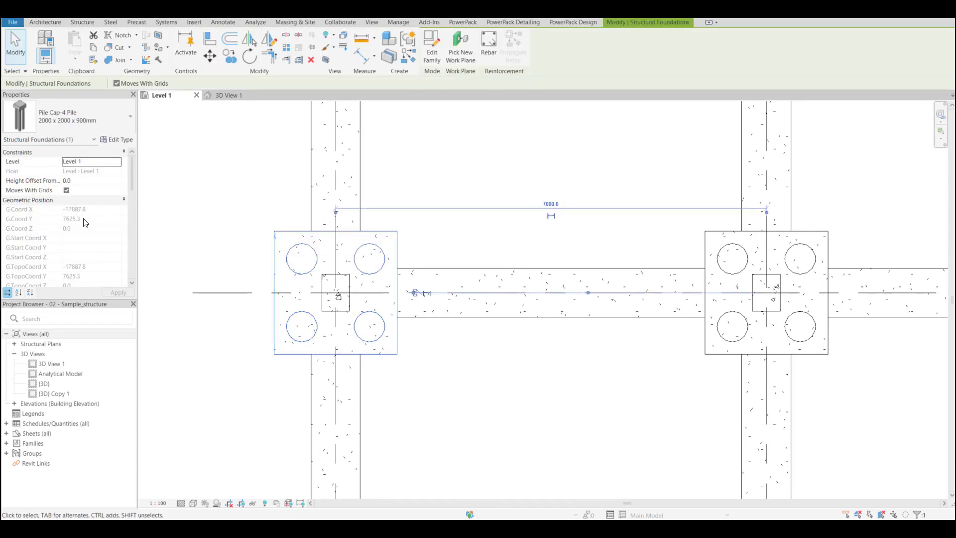
scroll(85, 209, "down", 5)
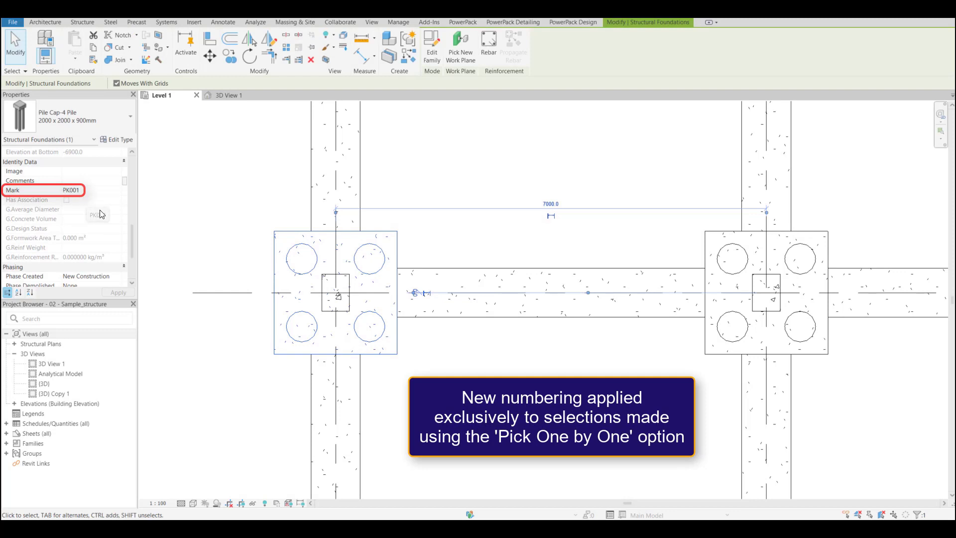
left_click(504, 324)
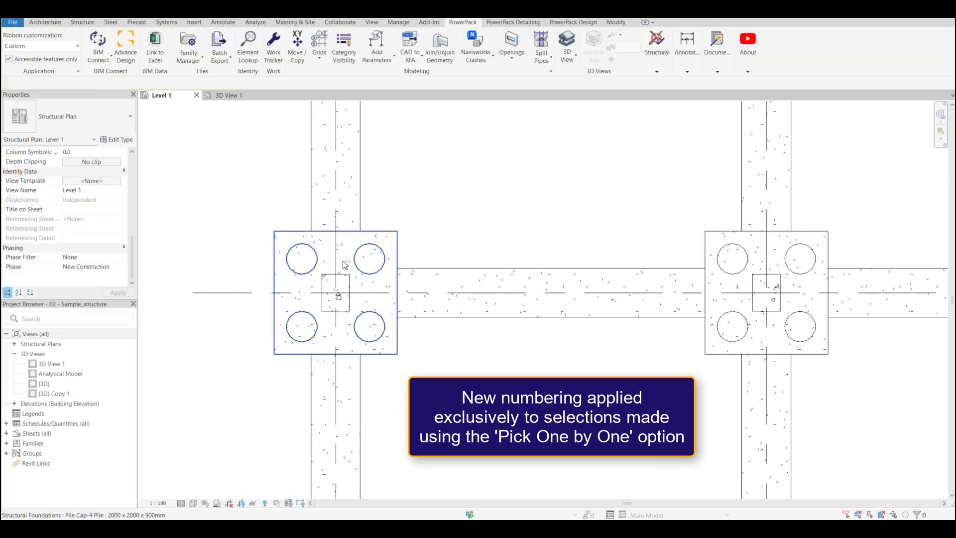
- Check the Marks of the right cap's piles and pile cap, such as PK010 and PL037
left_click(717, 260)
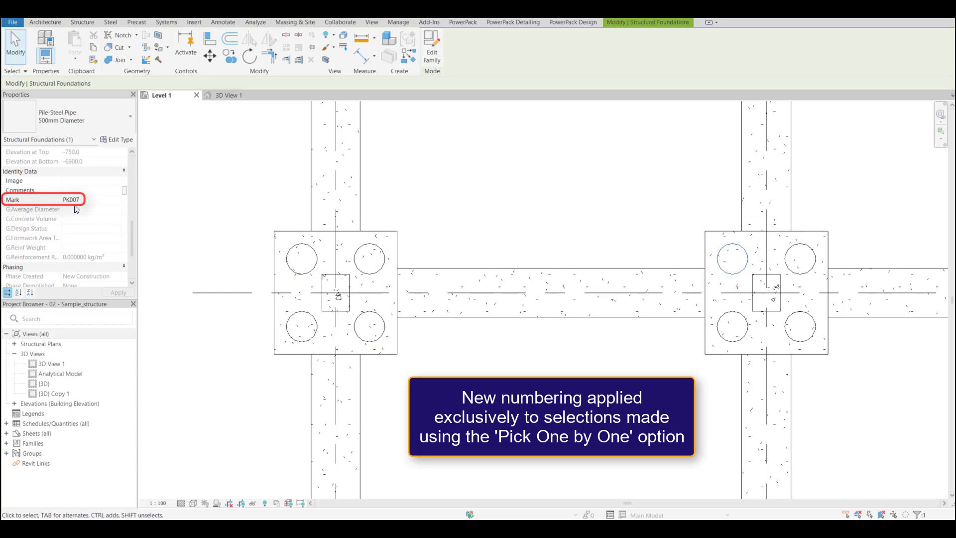
left_click(610, 373)
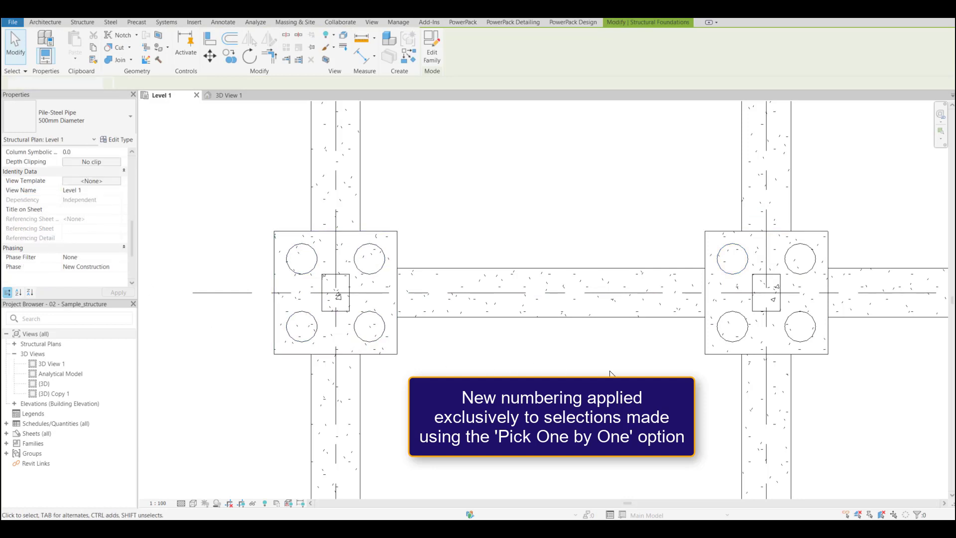
left_click(801, 341)
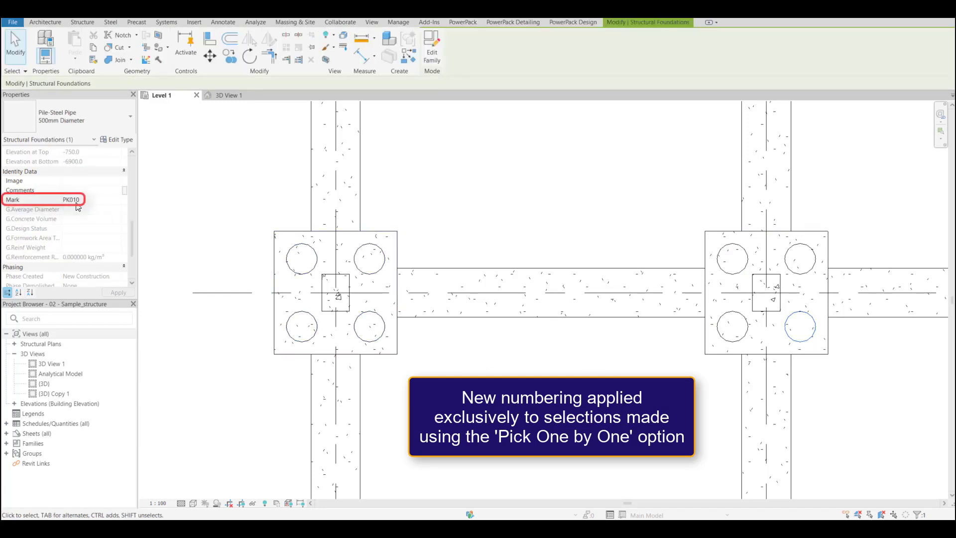
left_click(614, 339)
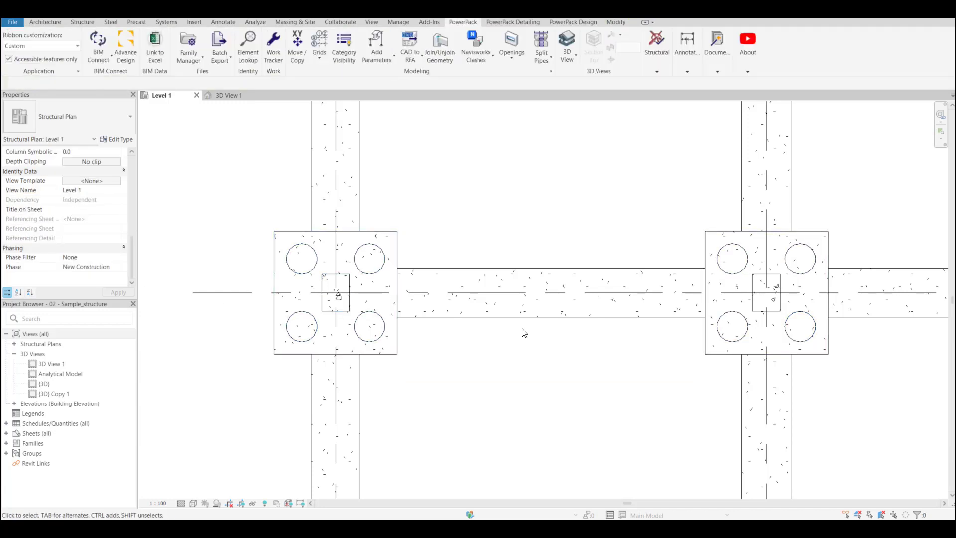
scroll(432, 316, "down", 1)
scroll(430, 317, "down", 1)
left_click(819, 286)
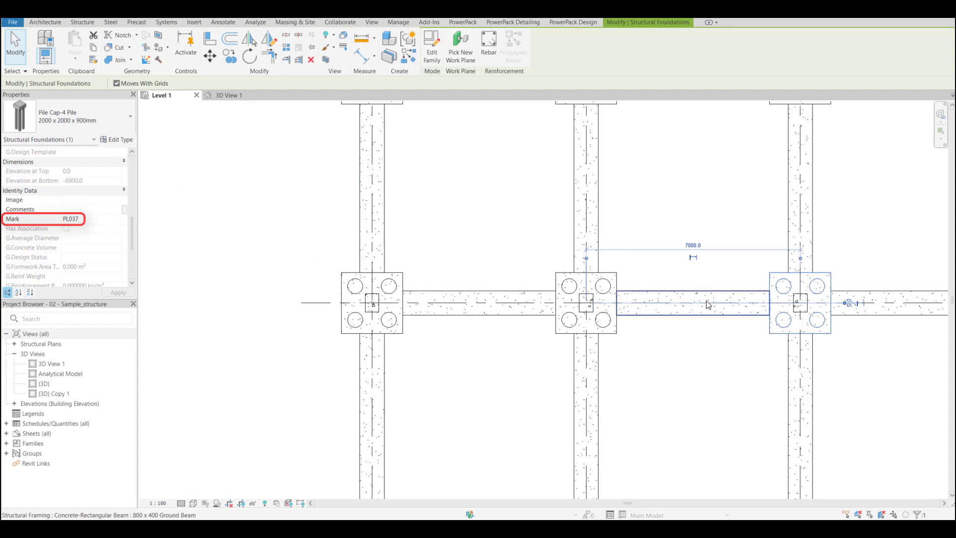
key("Escape")
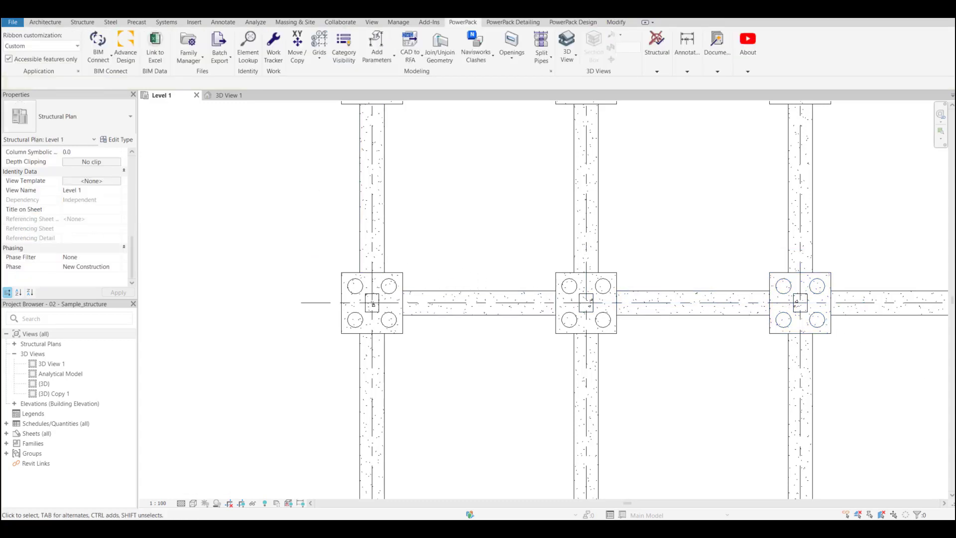
- Bring up PowerPack's Analytical Check choices from the Structural tools
key("z")
key("f")
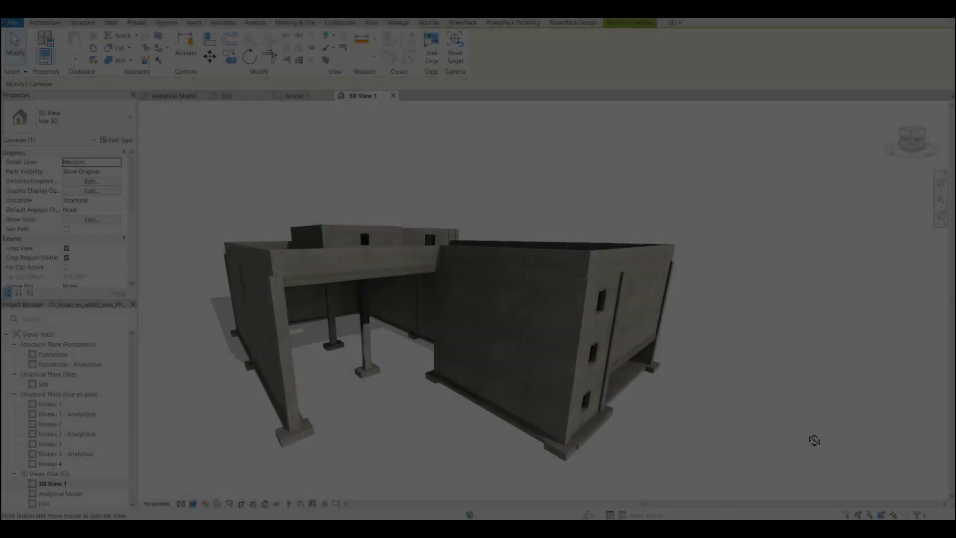
middle_click_drag(814, 441, 583, 444, "shift")
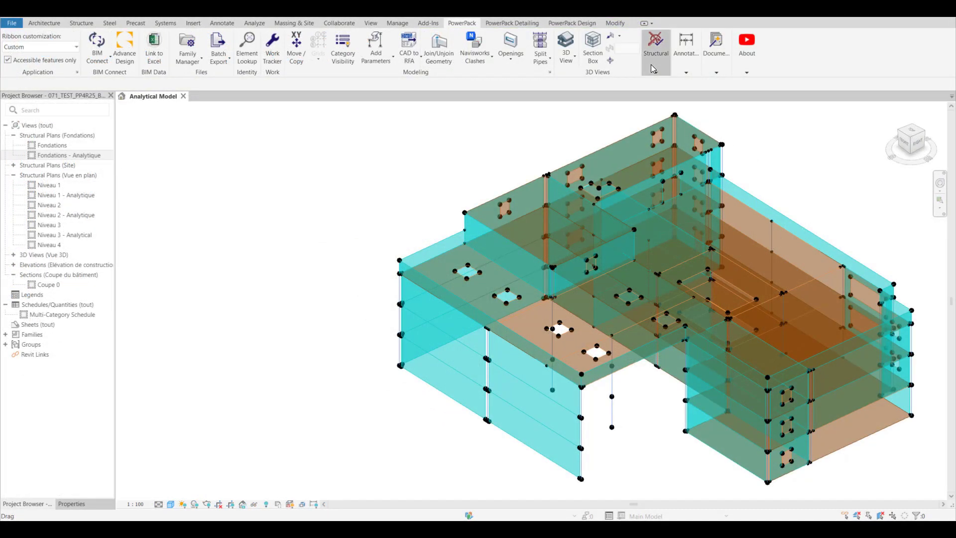
left_click(656, 47)
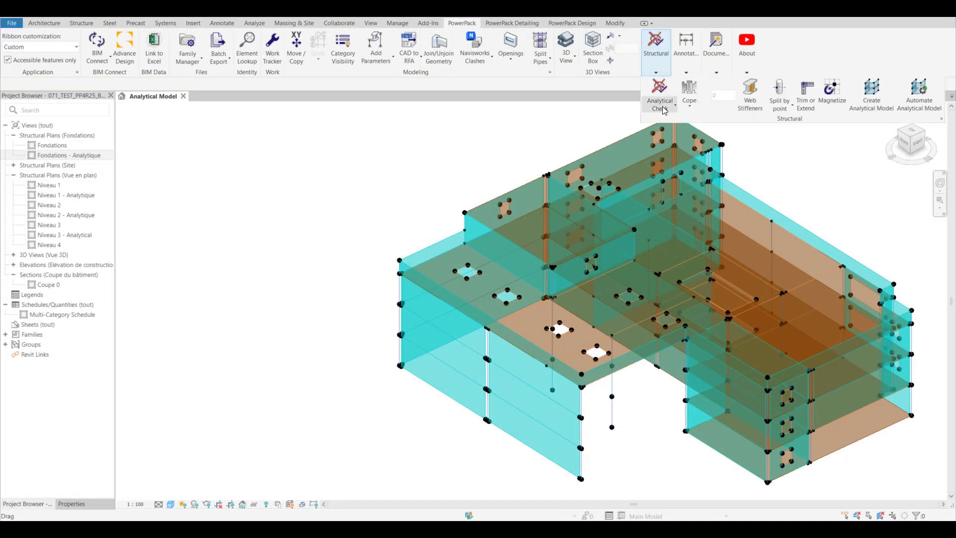
left_click(664, 110)
- Launch the Analytical Check and run it with a 0.300 tolerance
left_click(673, 121)
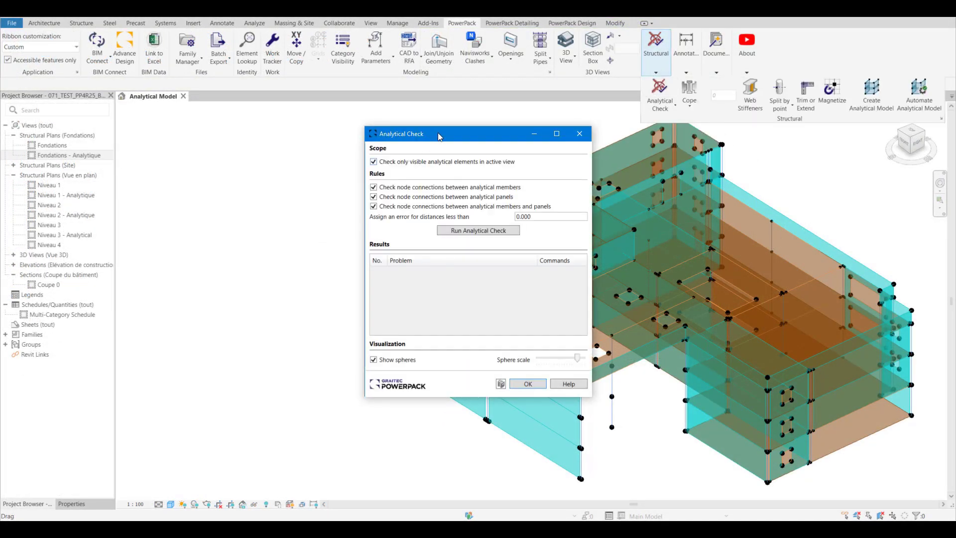
left_click_drag(440, 137, 213, 117)
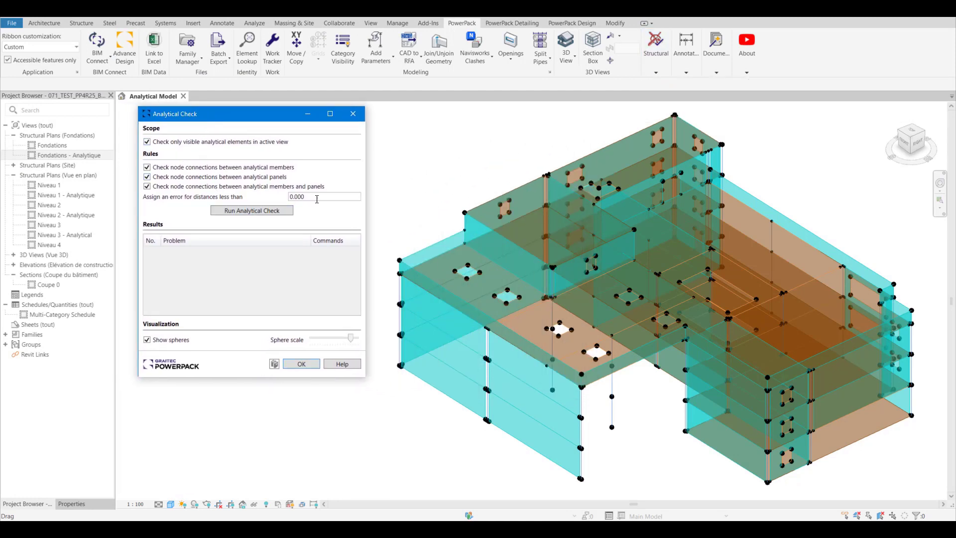
left_click(291, 197)
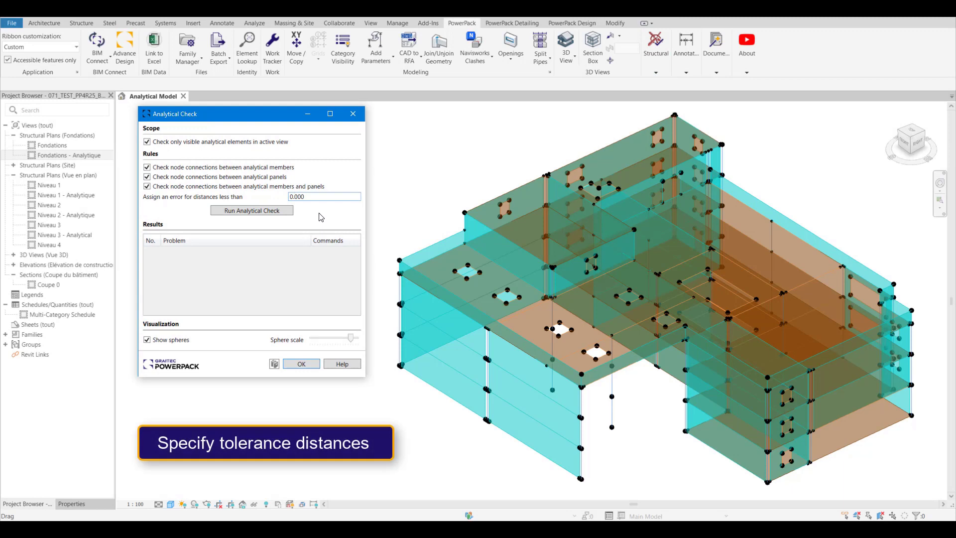
left_click(277, 215)
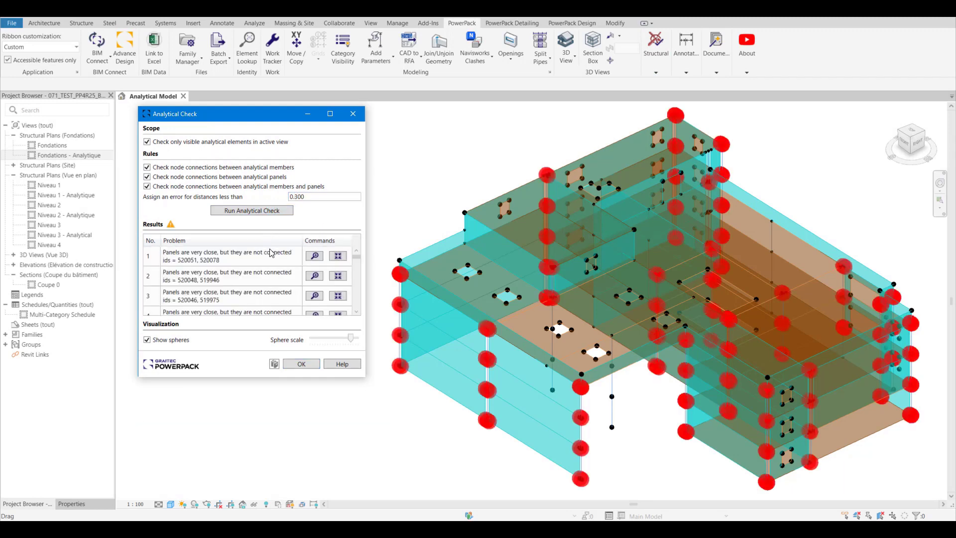
- Show the red node spheres and shrink the sphere scale to 1.00
scroll(273, 260, "down", 5)
scroll(275, 272, "down", 2)
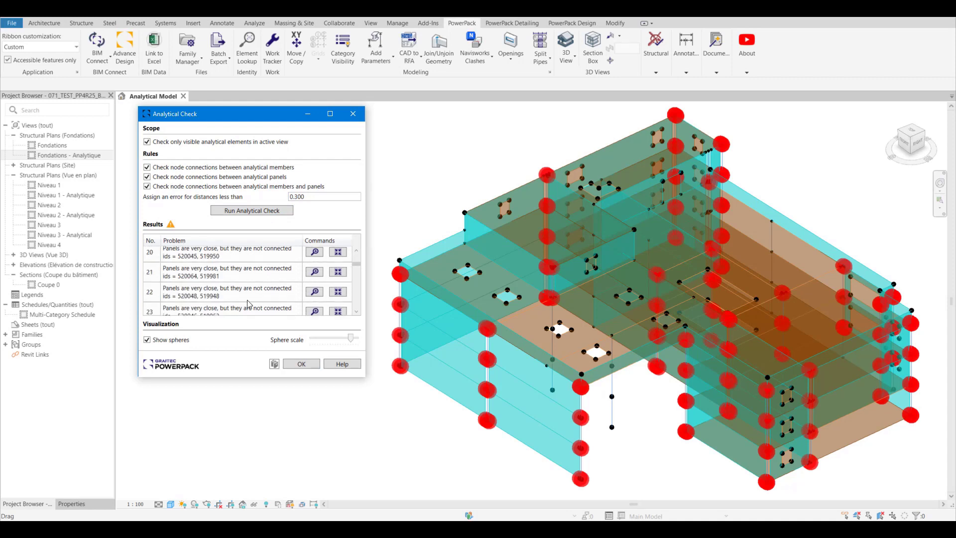
left_click(154, 342)
left_click(154, 343)
left_click(154, 342)
left_click_drag(352, 343, 318, 341)
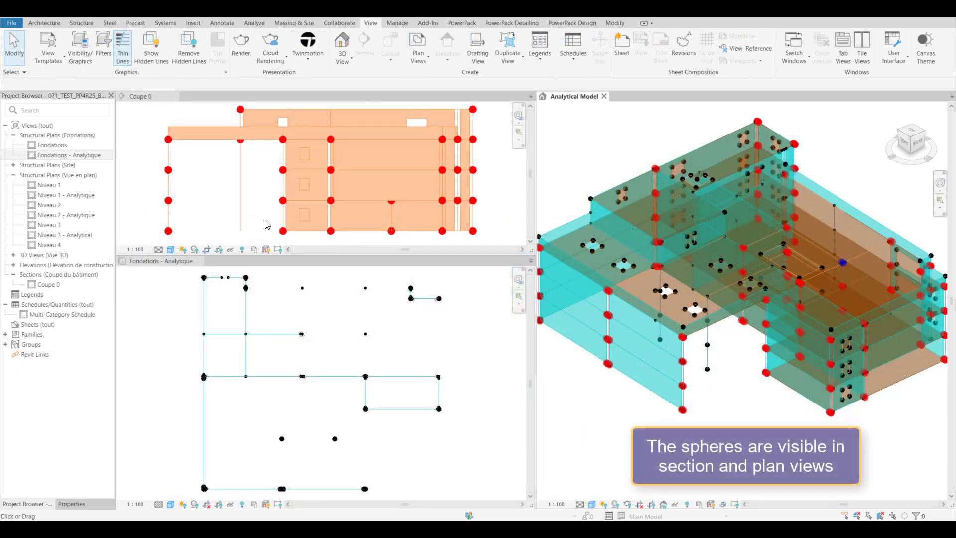
- Zoom in on the node spheres in the Coupe 0 section view
left_click(271, 229)
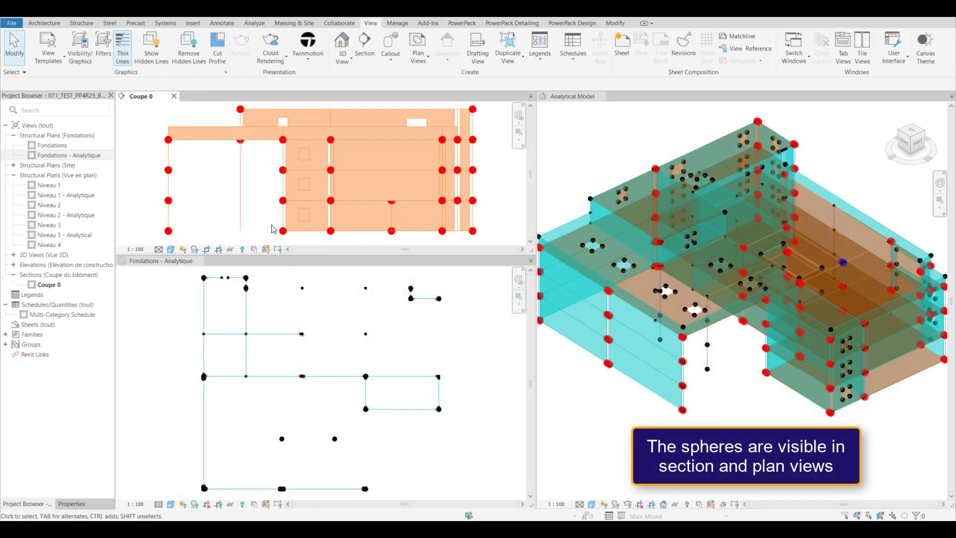
scroll(286, 237, "up", 8)
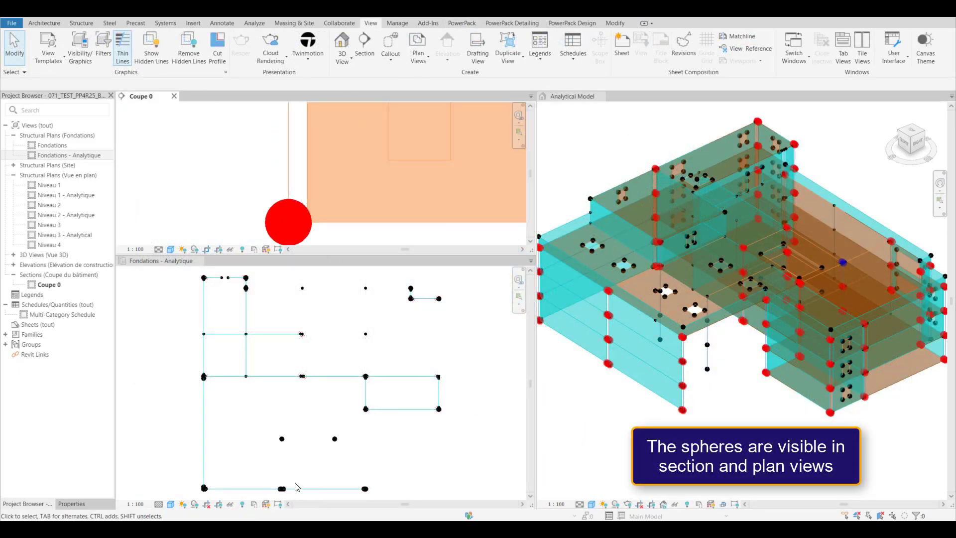
scroll(280, 494, "up", 8)
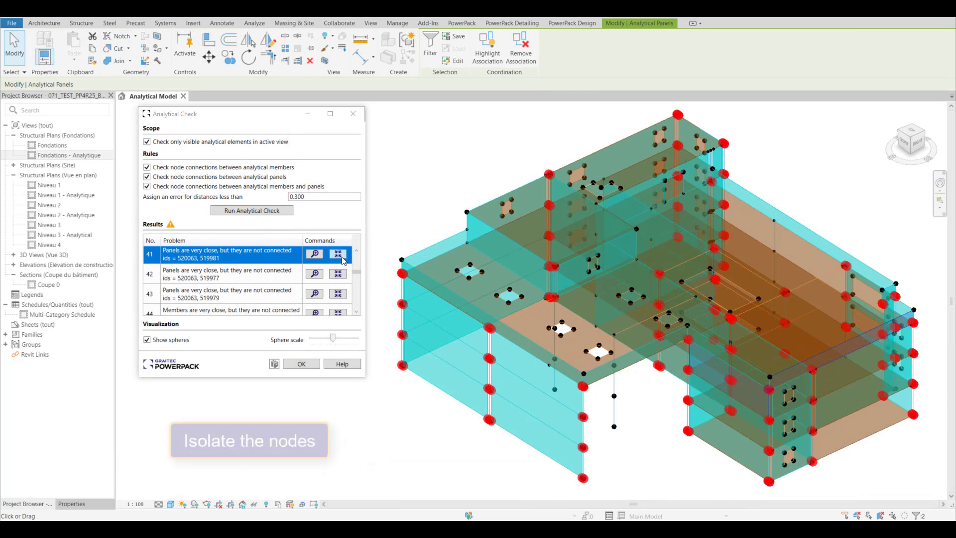
- Isolate problems 41 and 47, then zoom and centre on problem 47's nodes
left_click(337, 253)
scroll(299, 268, "down", 2)
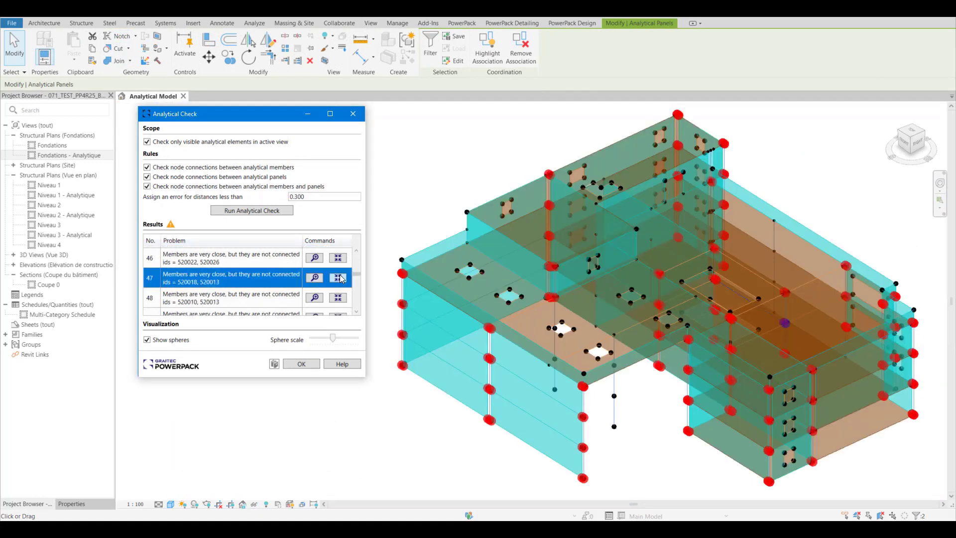
left_click(339, 277)
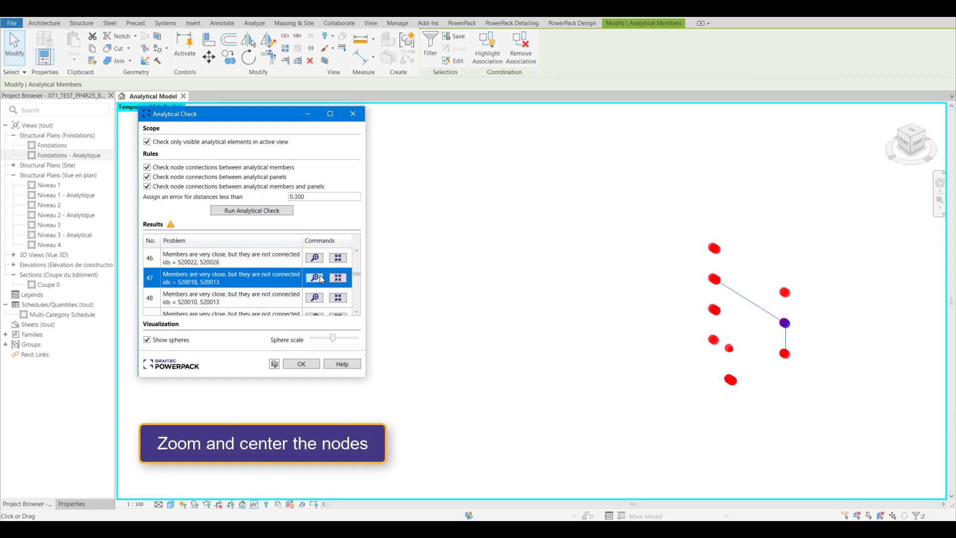
left_click(321, 279)
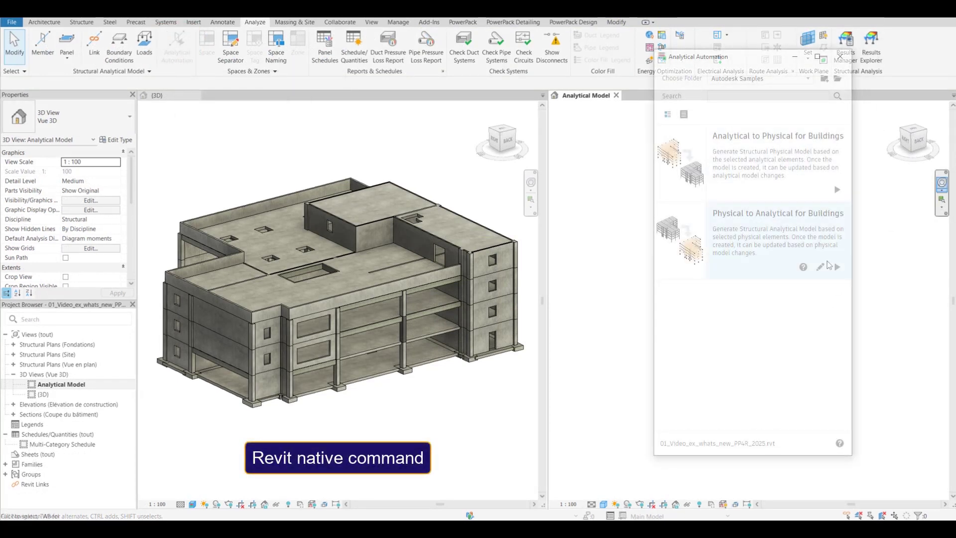
- Convert all physical elements with Revit's Physical to Analytical for Buildings automation
left_click(742, 239)
left_click_drag(528, 418, 210, 145)
left_click(833, 443)
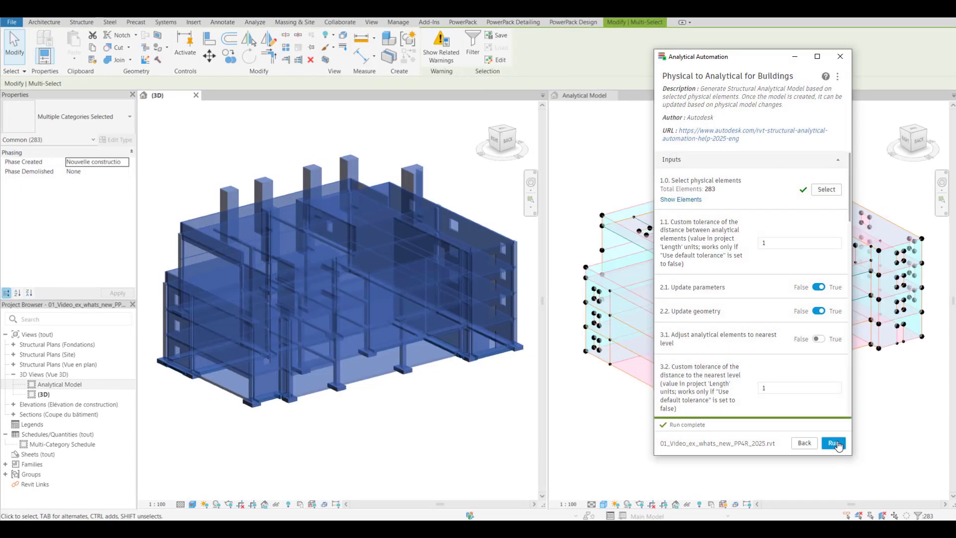
left_click(839, 56)
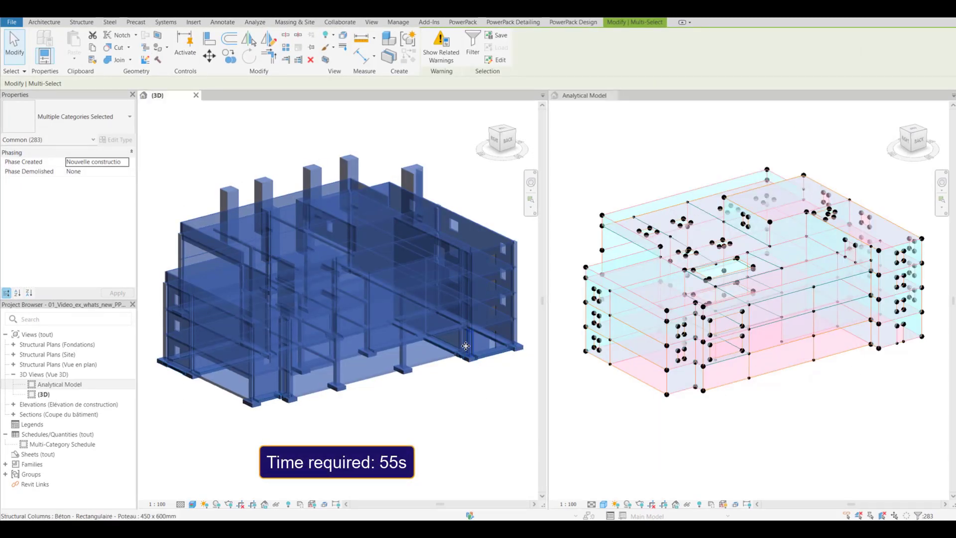
key("Escape")
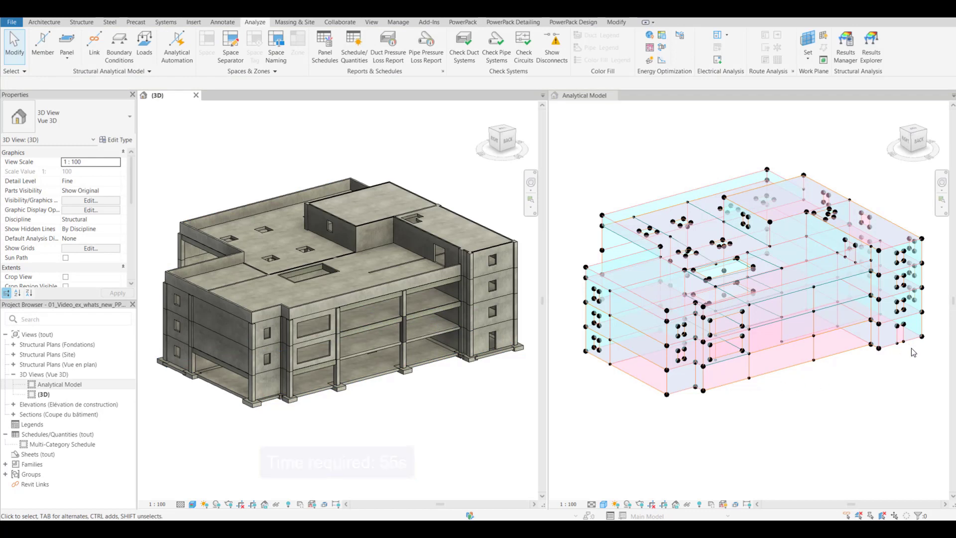
- Generate the analytical model with PowerPack Create Analytical Model from a crossing selection
left_click(462, 22)
left_click(656, 56)
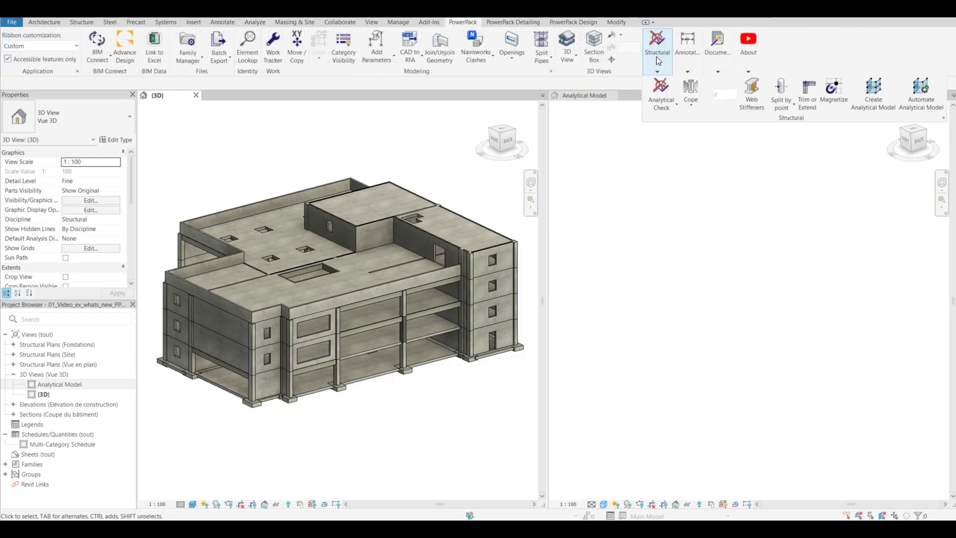
left_click(874, 95)
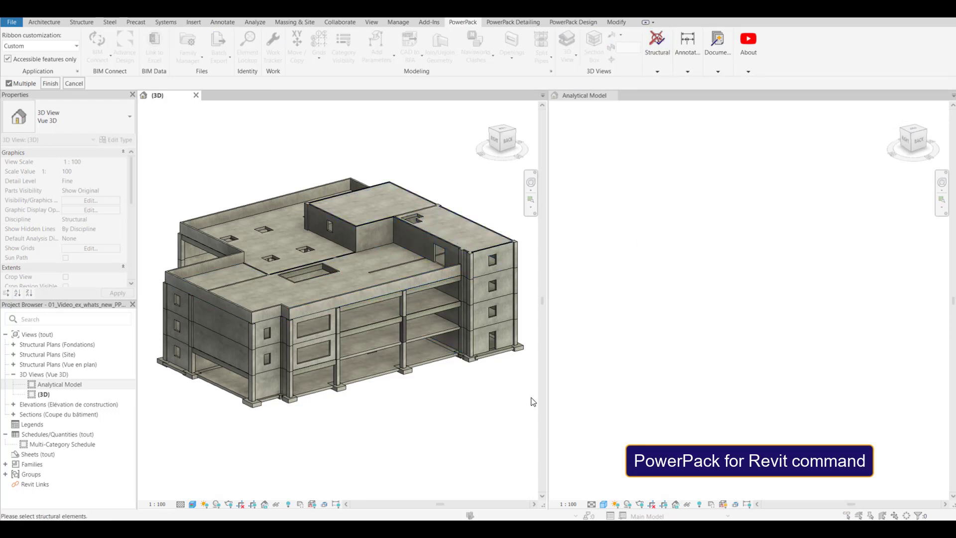
left_click_drag(530, 433, 234, 180)
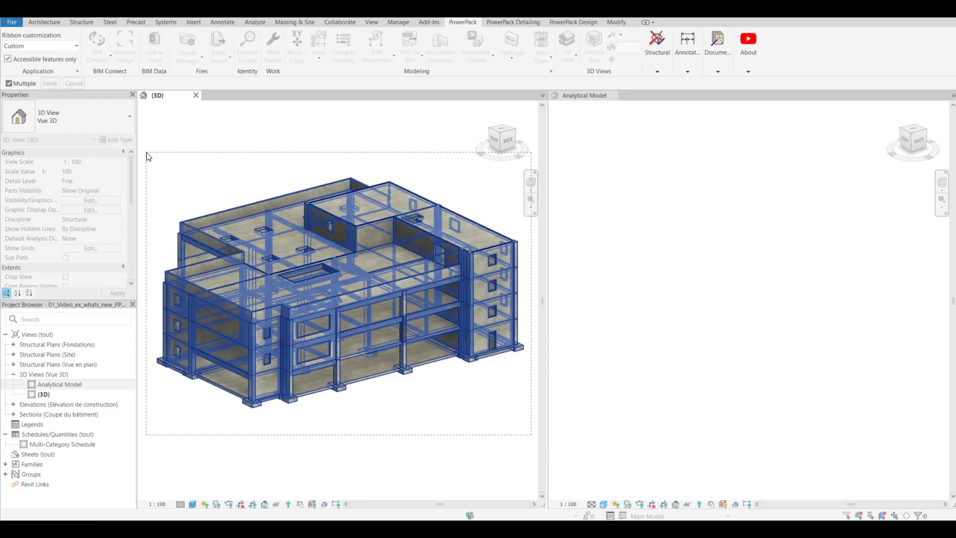
left_click_drag(146, 152, 147, 153)
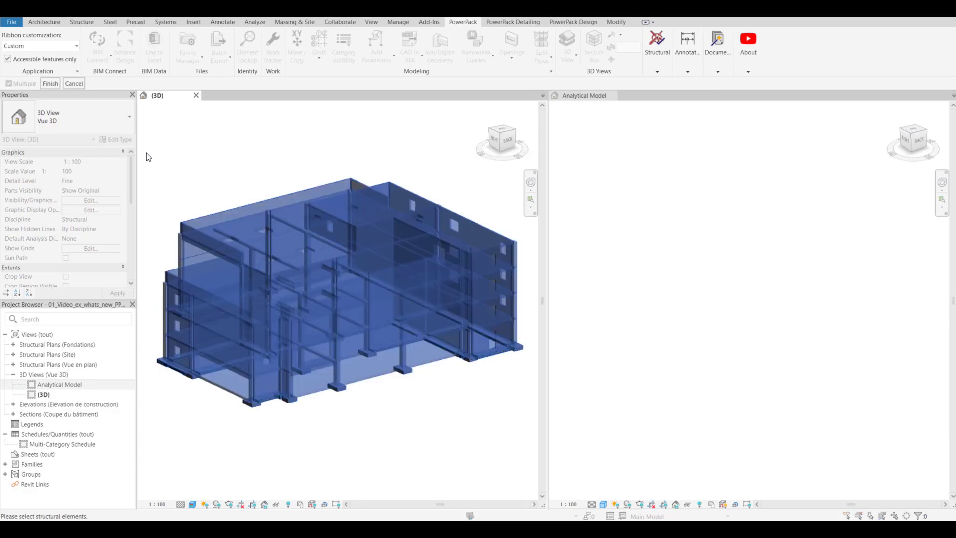
left_click(50, 84)
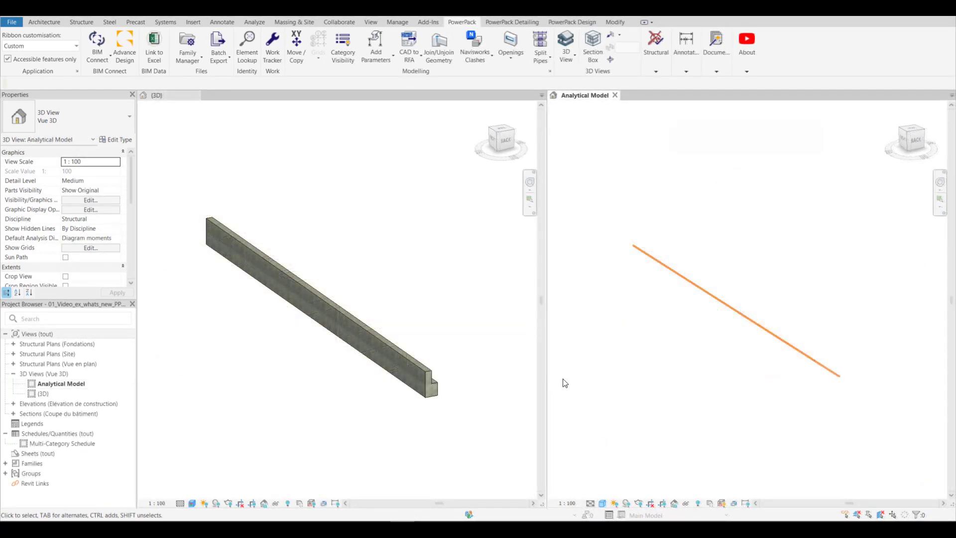
scroll(565, 383, "up", 1)
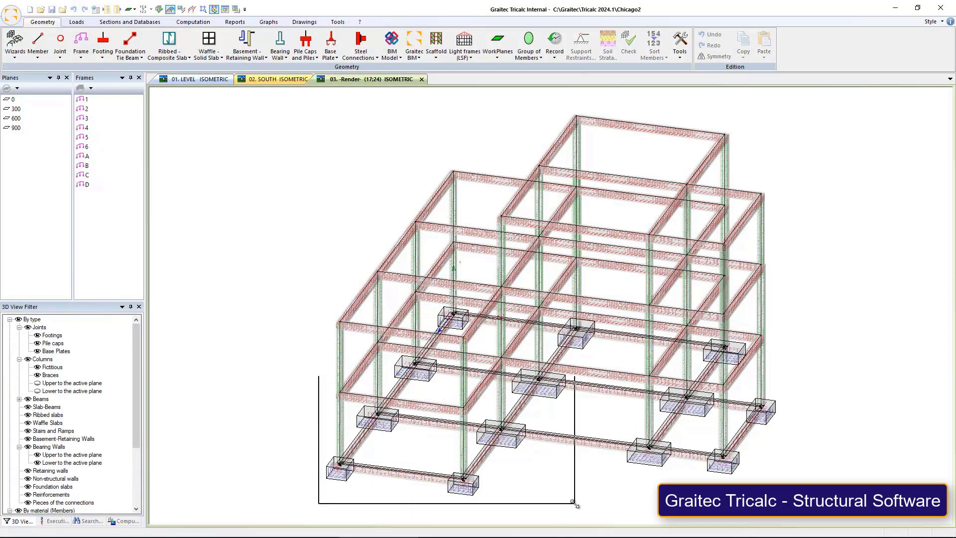
- Export the complete Chicago2 structure with rebar from Tricalc to Graitec BIM as Chicago2.gtcx
left_click(573, 500)
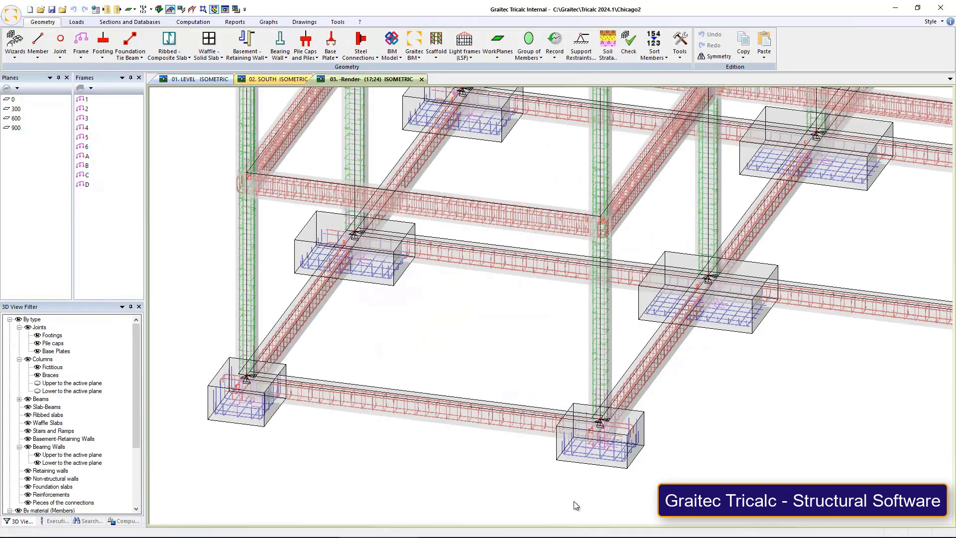
left_click(413, 45)
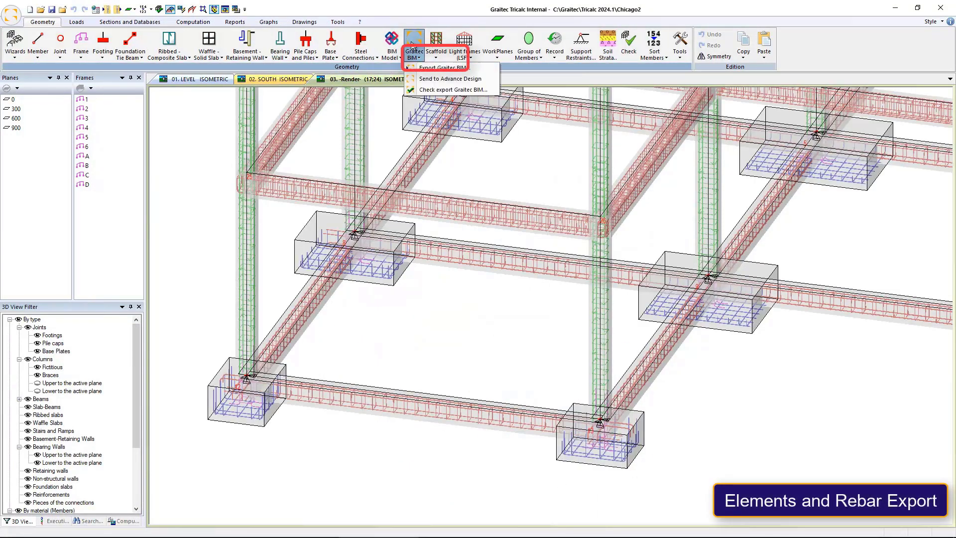
left_click(437, 68)
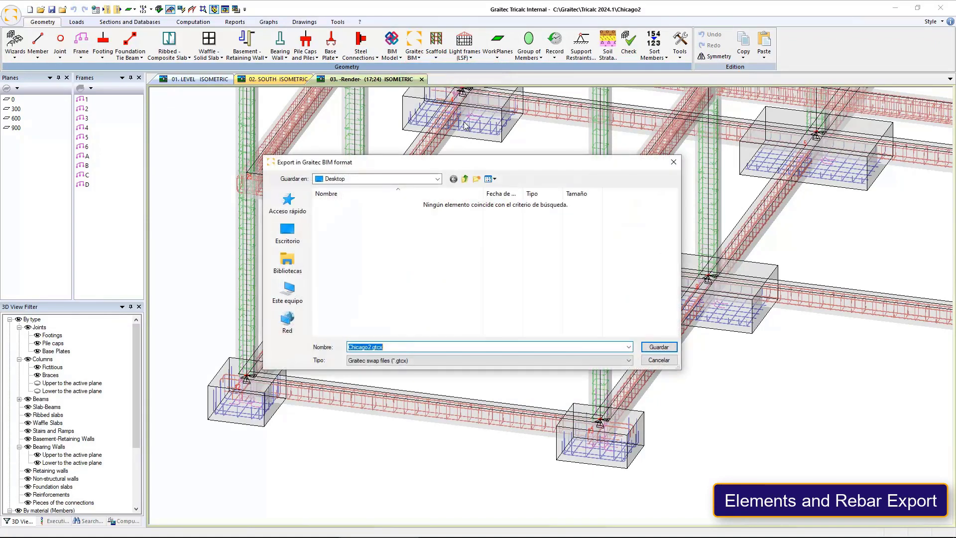
left_click(658, 348)
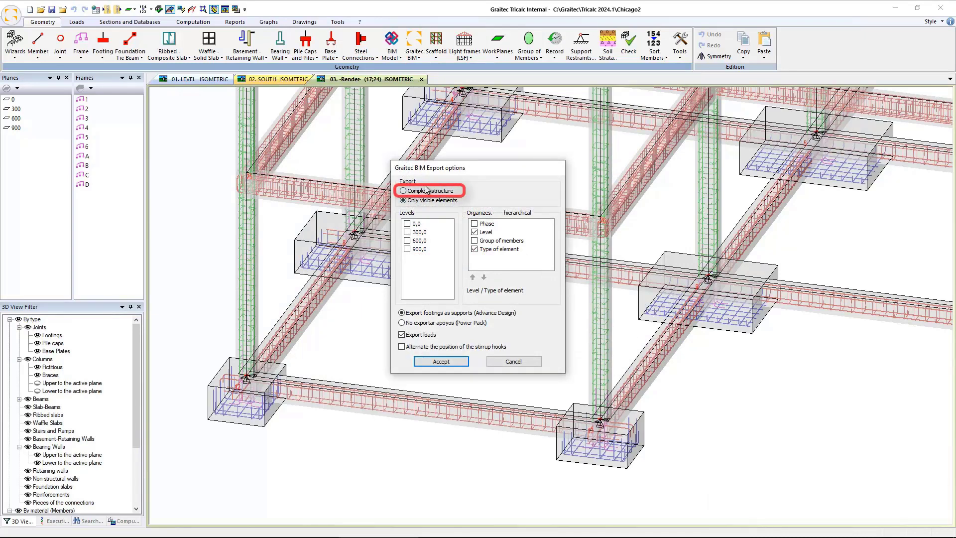
left_click(456, 363)
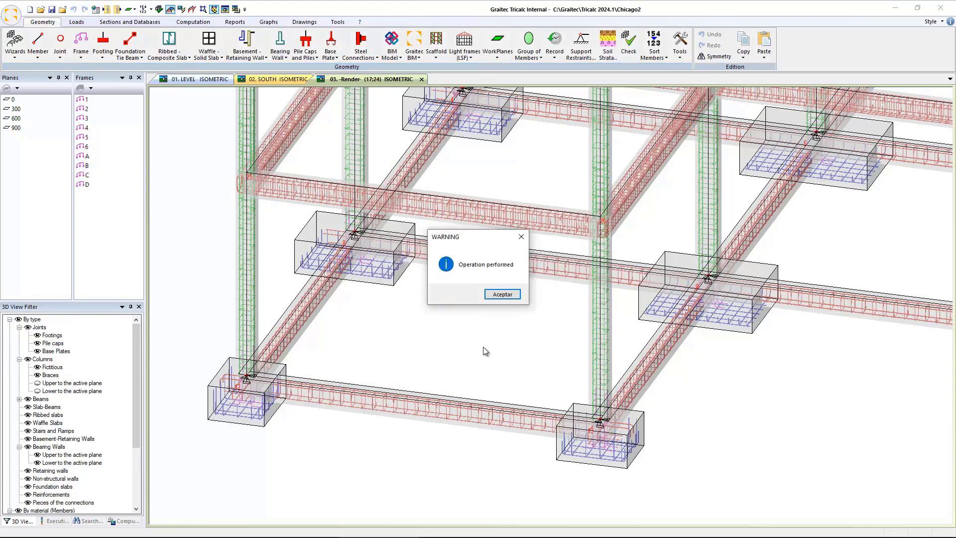
left_click(502, 294)
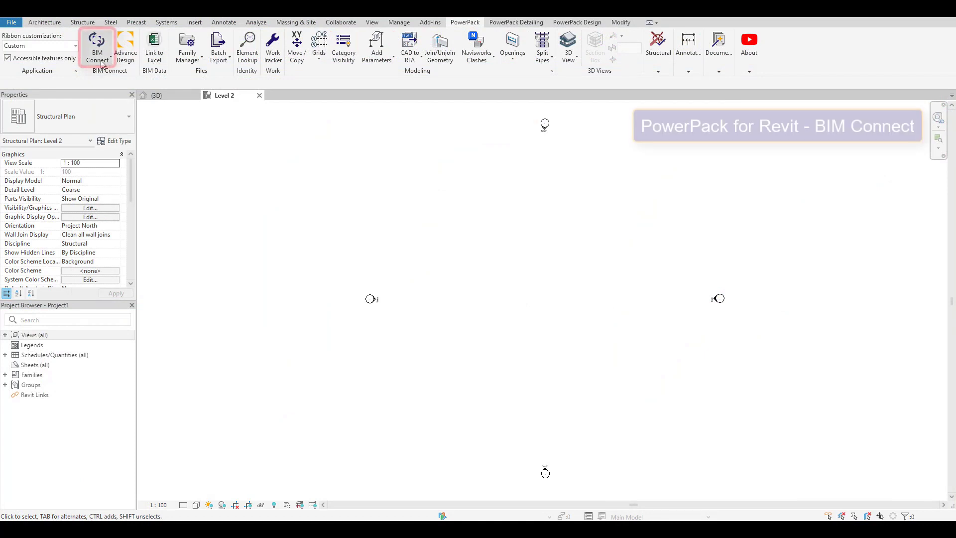
- Start a BIM Connect import of the Chicago2 Graitec BIM model with default settings
left_click(97, 52)
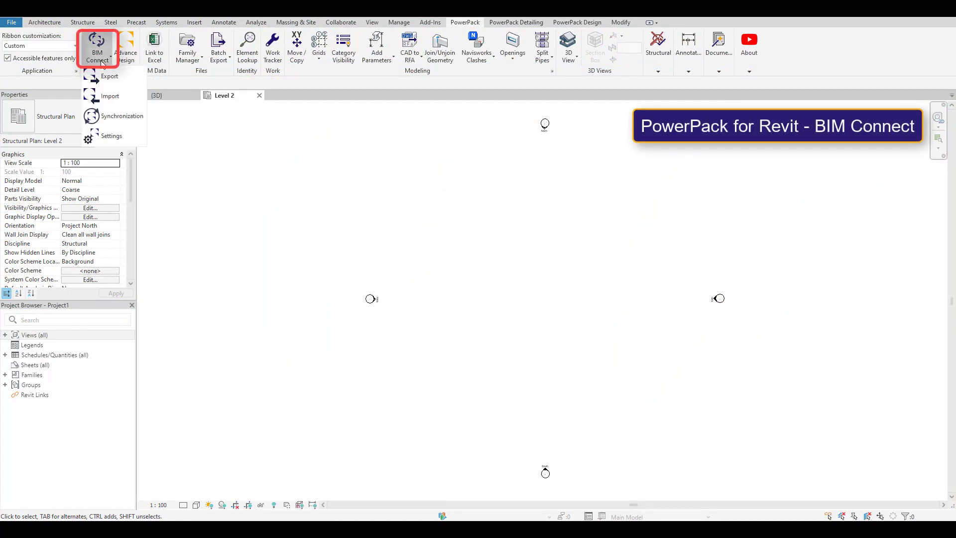
left_click(124, 105)
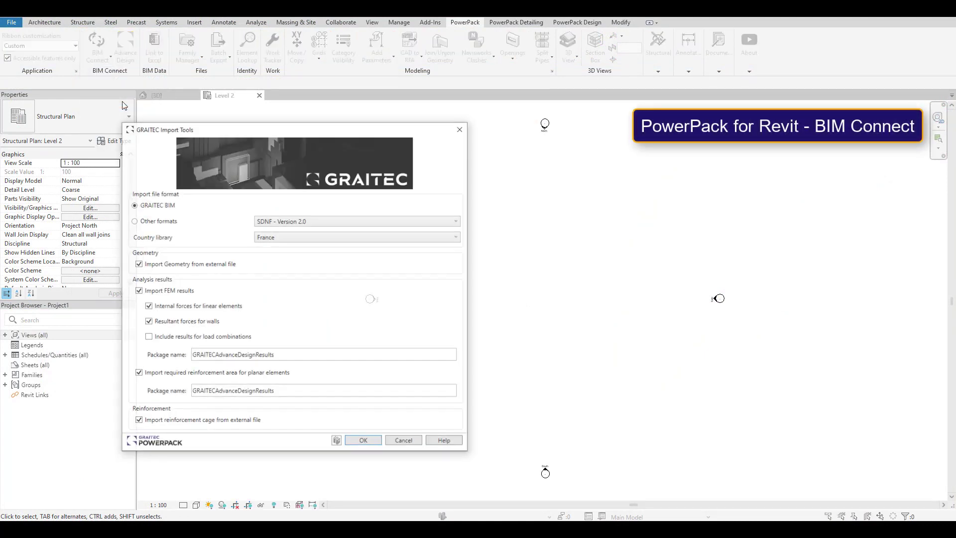
left_click(363, 442)
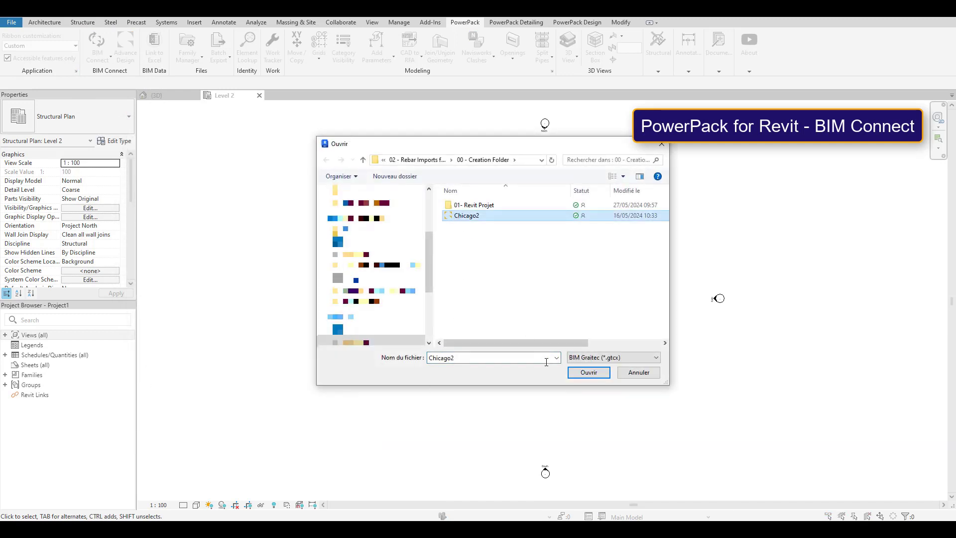
left_click(588, 372)
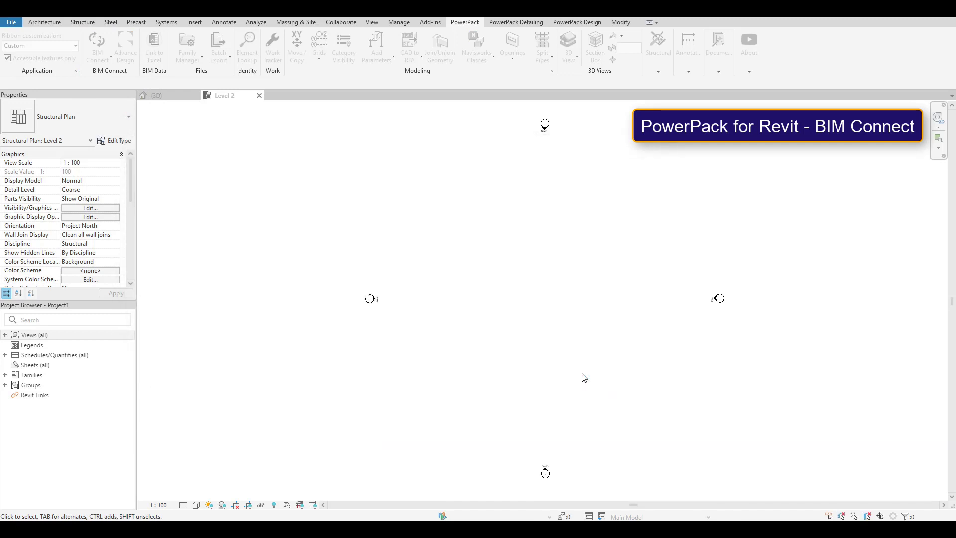
- Map the three unknown column sections to Concrete-Rectangular-Column 250x250, 300x300 and 250x300mm
left_click(228, 55)
left_click(184, 65)
left_click(278, 54)
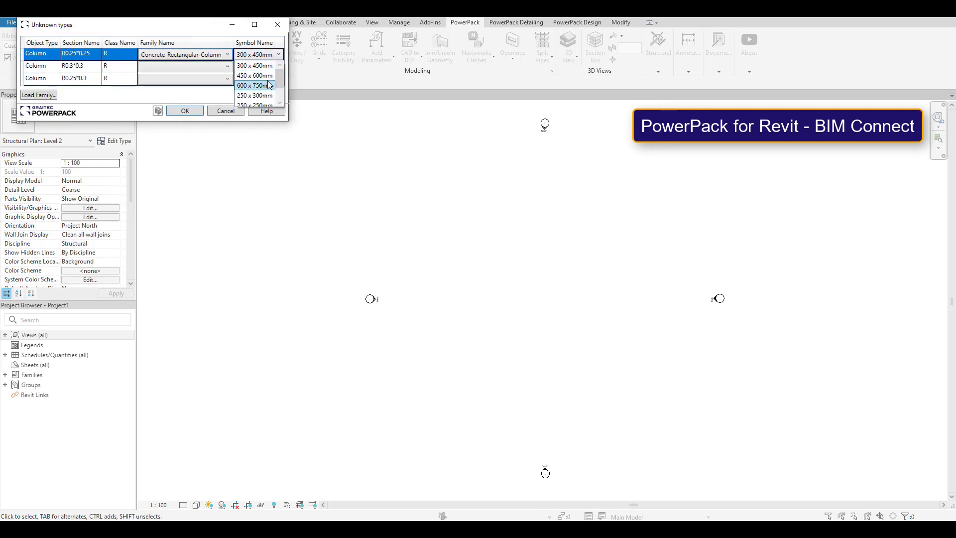
left_click(270, 86)
left_click(270, 67)
left_click(268, 108)
left_click(228, 78)
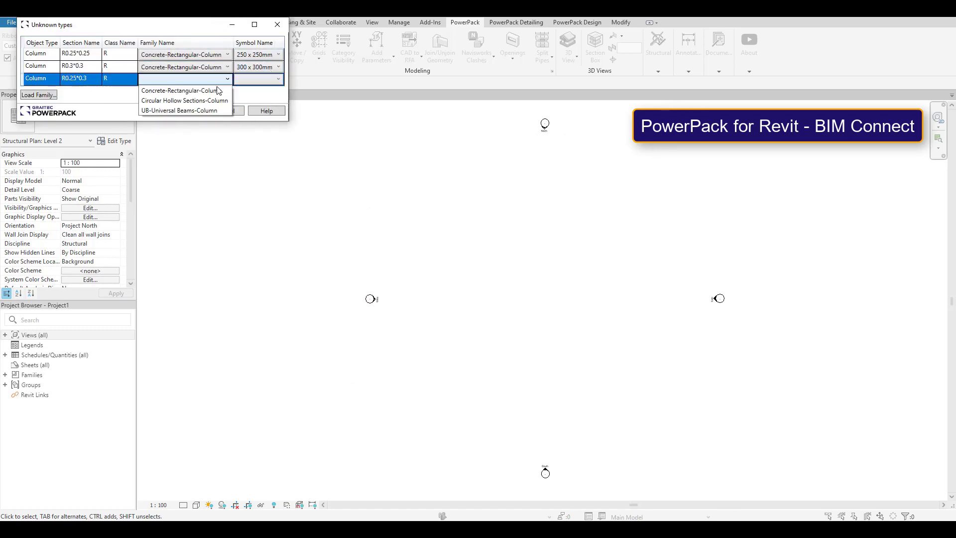
left_click(254, 120)
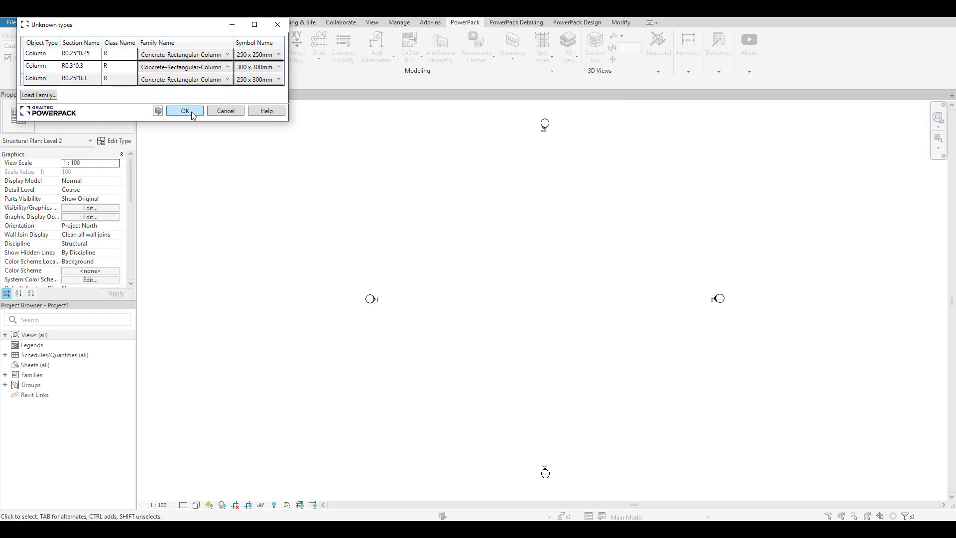
- Run the import and accept the duplicate mark and rebar host warnings
left_click(192, 113)
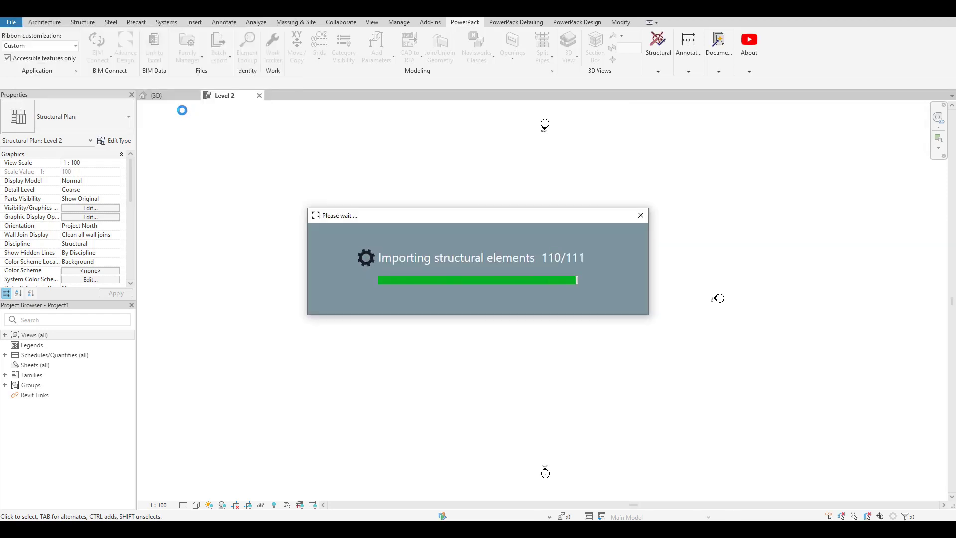
left_click(514, 301)
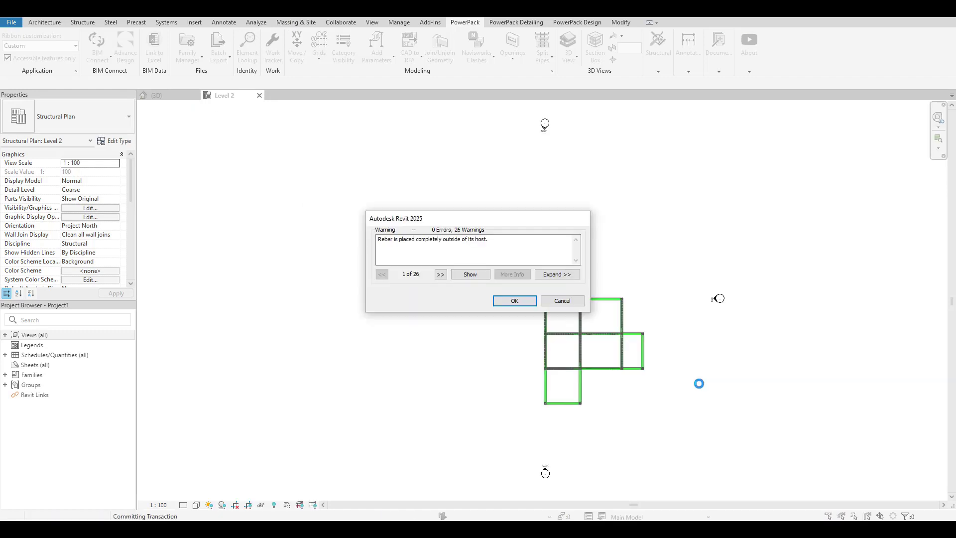
left_click(503, 303)
- Skip the warnings report and open the Default 3D View of the model
left_click(530, 268)
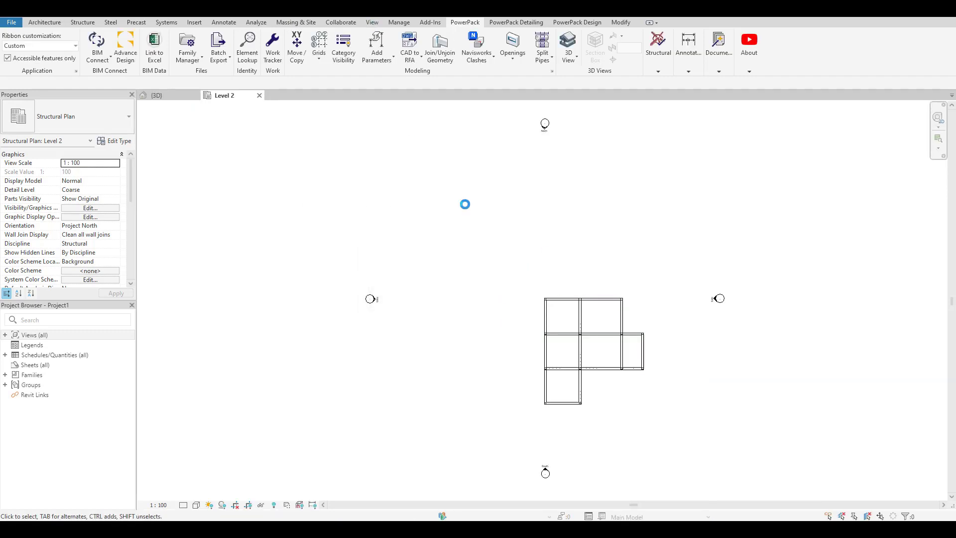
left_click(371, 22)
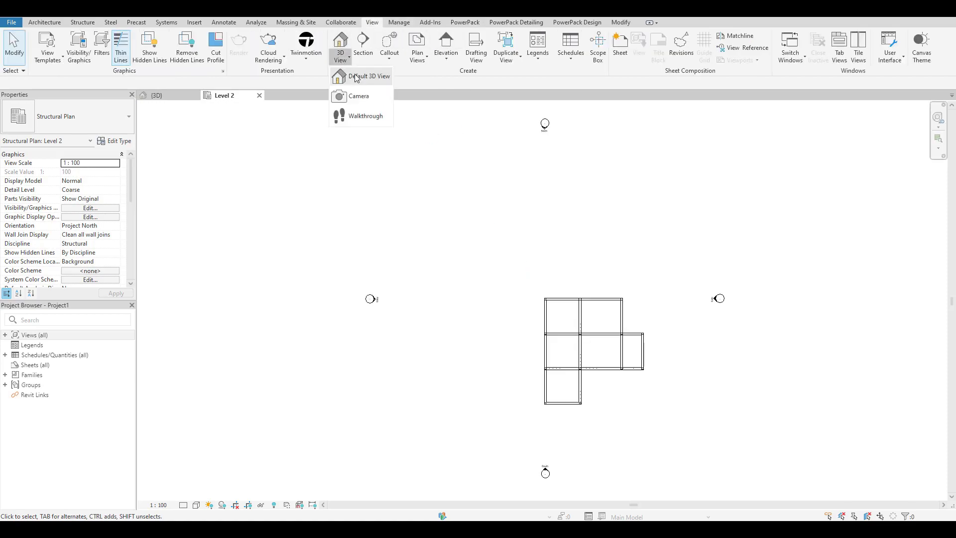
left_click(358, 82)
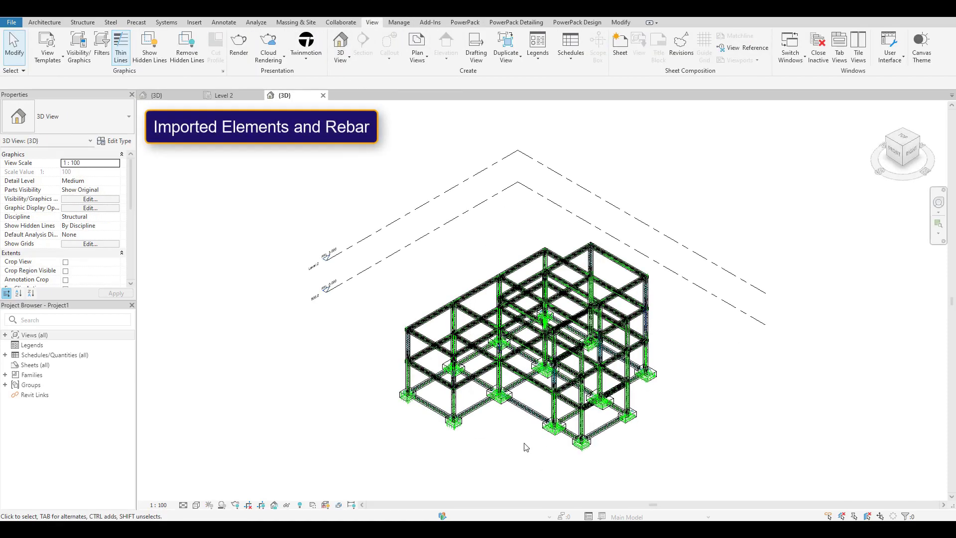
- Orbit and zoom in close on the reinforced beams and columns
middle_click_drag(525, 446, 747, 410, "shift")
scroll(742, 388, "up", 3)
middle_click_drag(736, 366, 530, 378, "shift")
scroll(413, 269, "up", 5)
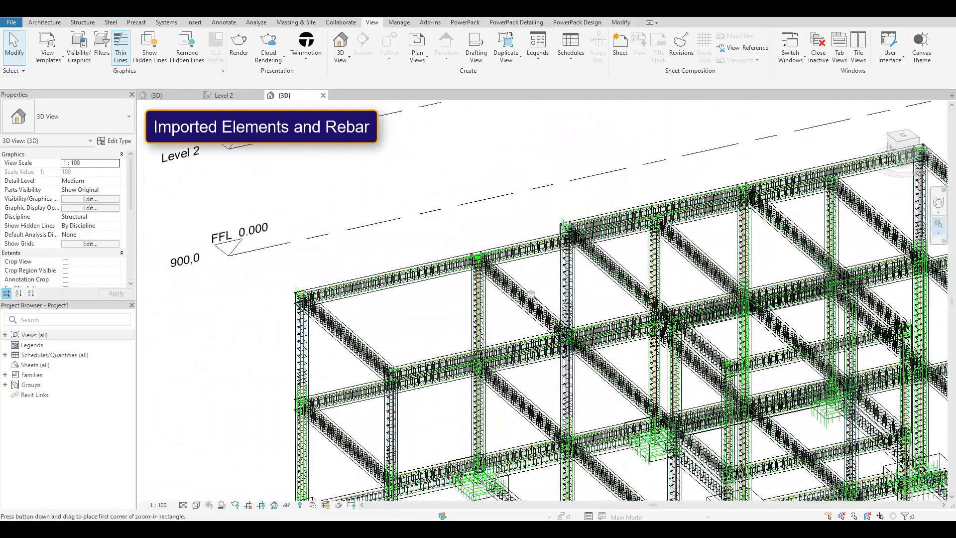
left_click_drag(549, 178, 548, 177)
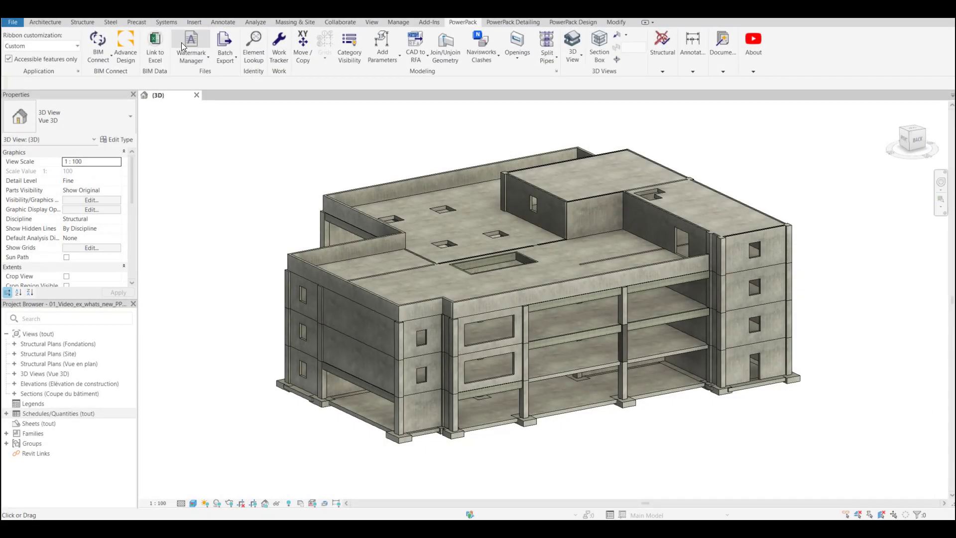
- Add Concrete-Rectangular-Column.rfa to the Watermark Manager, verify it, and open its configuration
left_click(182, 42)
left_click(291, 127)
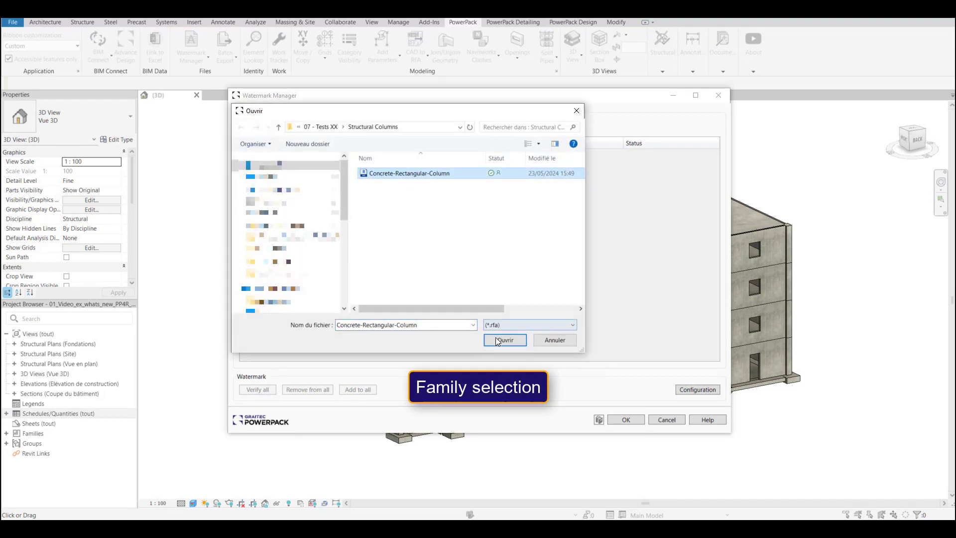
left_click(498, 340)
left_click(589, 155)
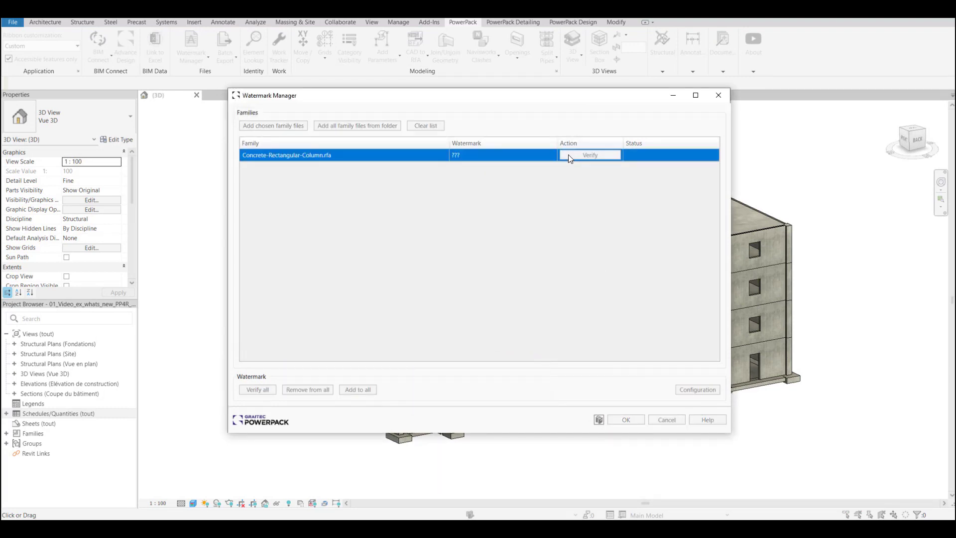
left_click(689, 392)
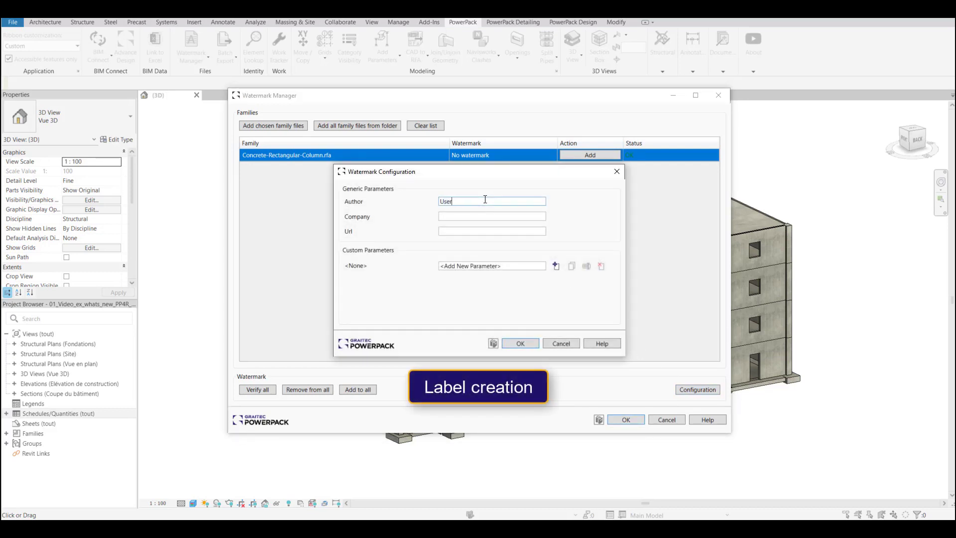
key("Tab")
type("Graitec")
key("Tab")
type("https://graitec.com/")
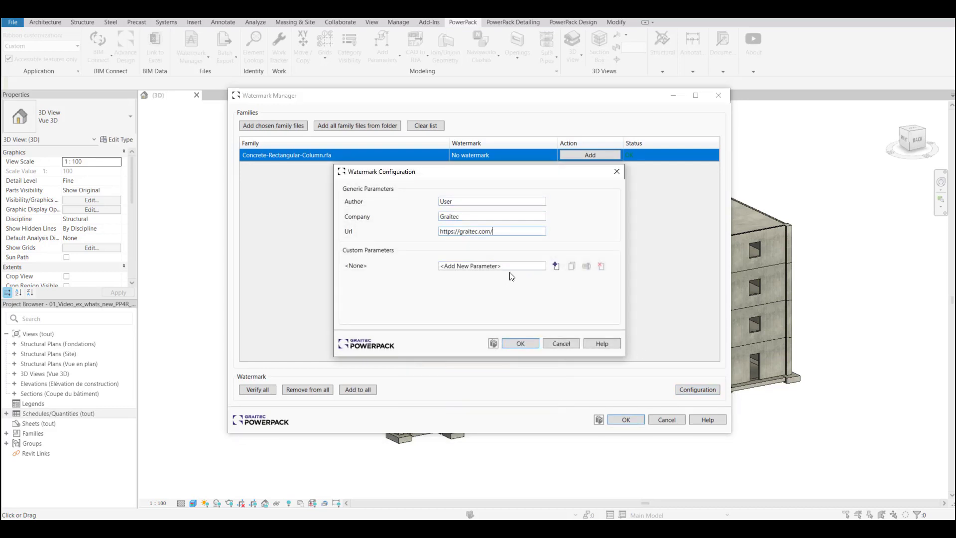
- Add custom parameters Version and City with value Paris, and save the configuration
left_click(556, 266)
type("Version")
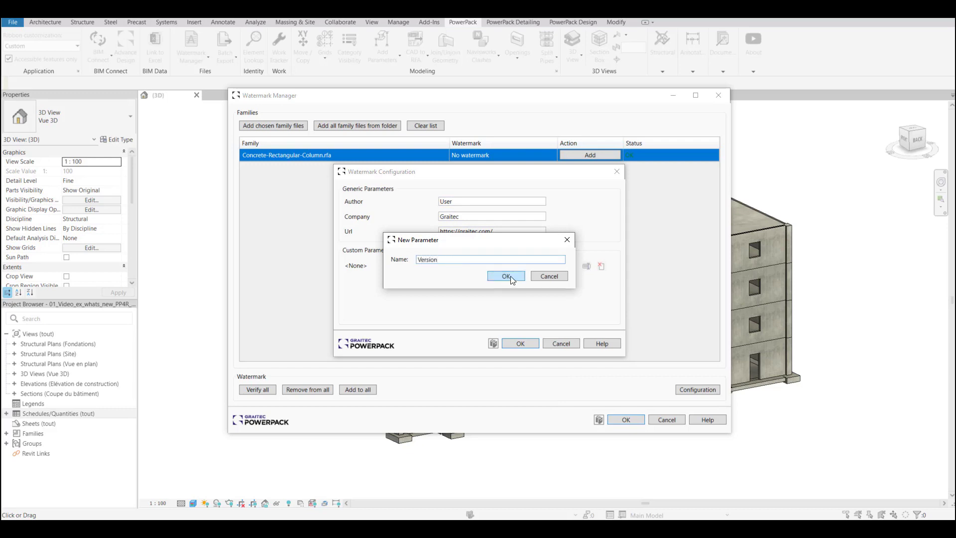
left_click(507, 277)
left_click(555, 266)
type("City")
left_click(517, 279)
left_click(517, 280)
type("Paris")
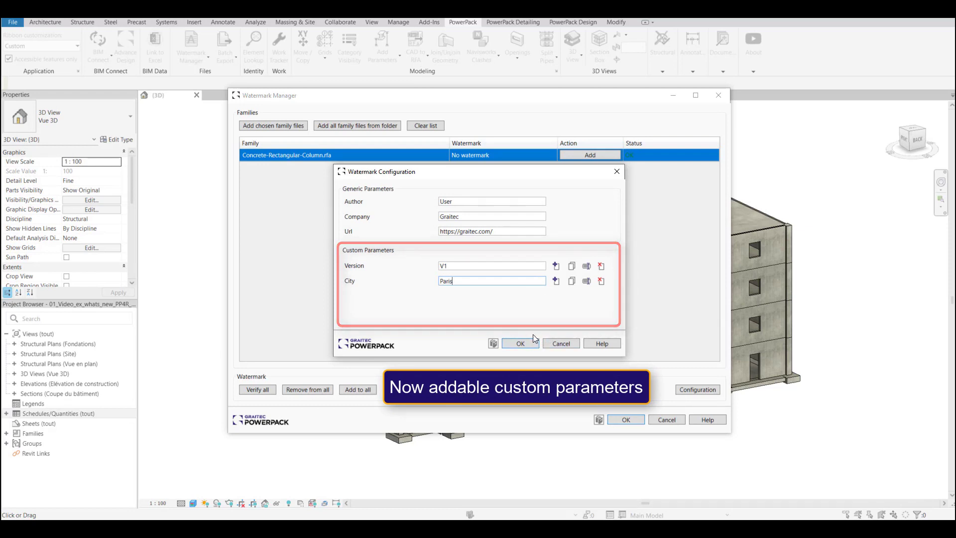
left_click(523, 344)
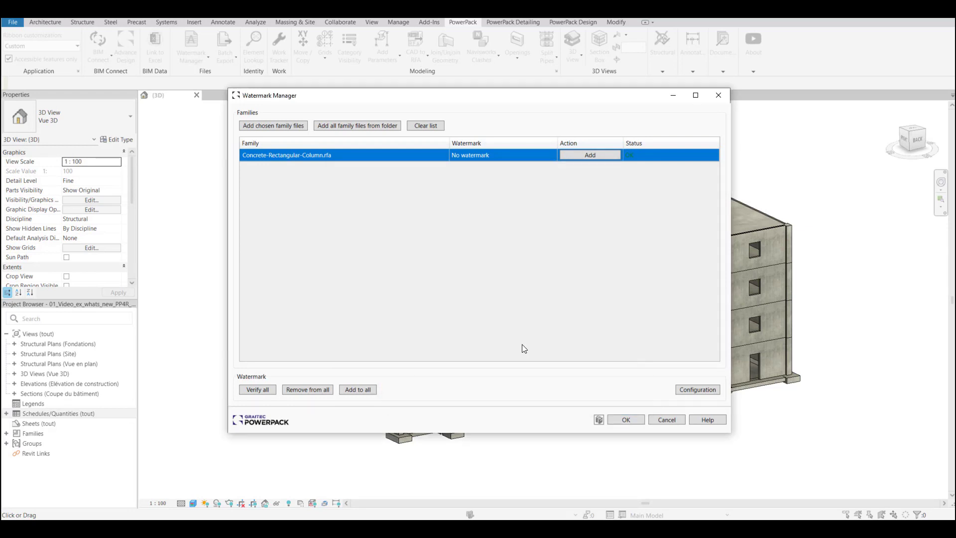
- Apply the watermark to the column family, protected by a removal password
left_click(582, 156)
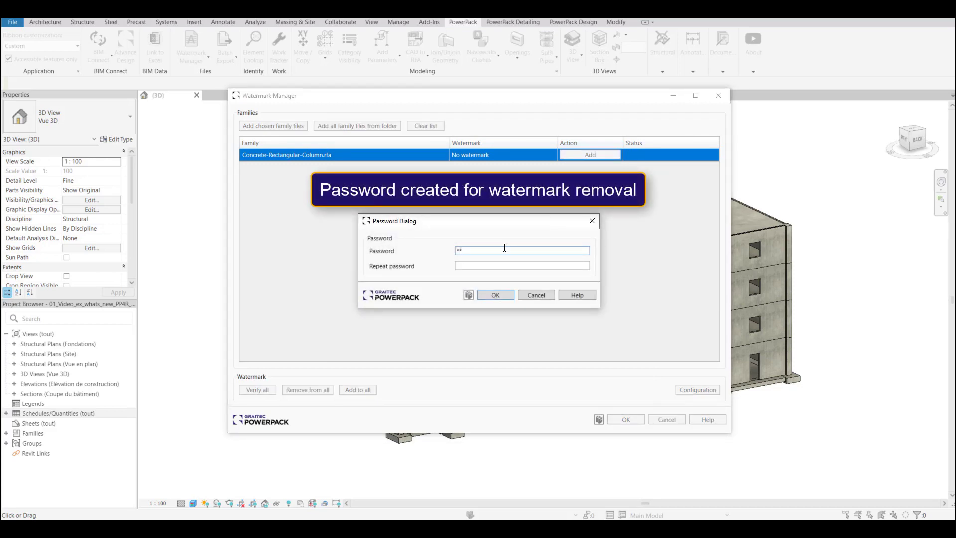
left_click(486, 265)
type("**")
left_click(495, 295)
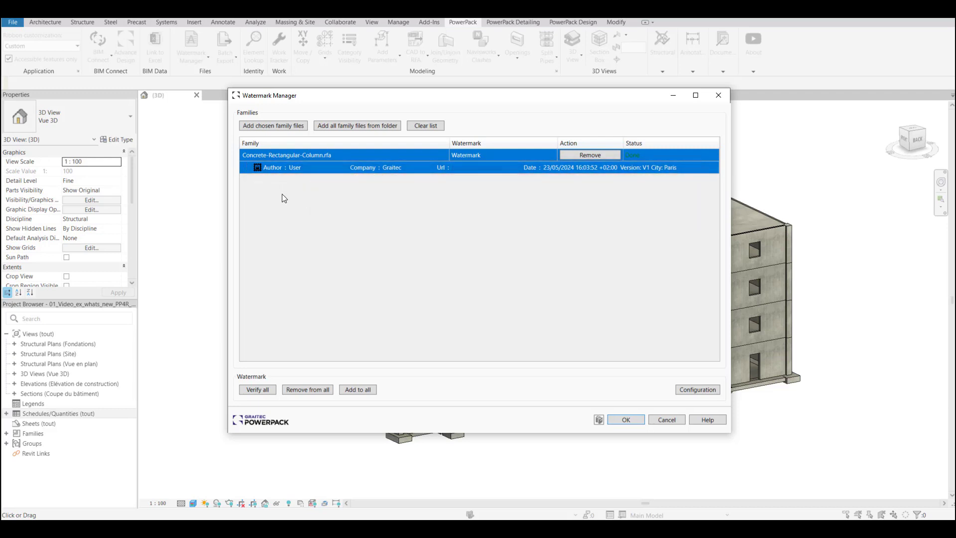
- Load the watermarked family into the building project, overwriting the existing version
left_click(626, 419)
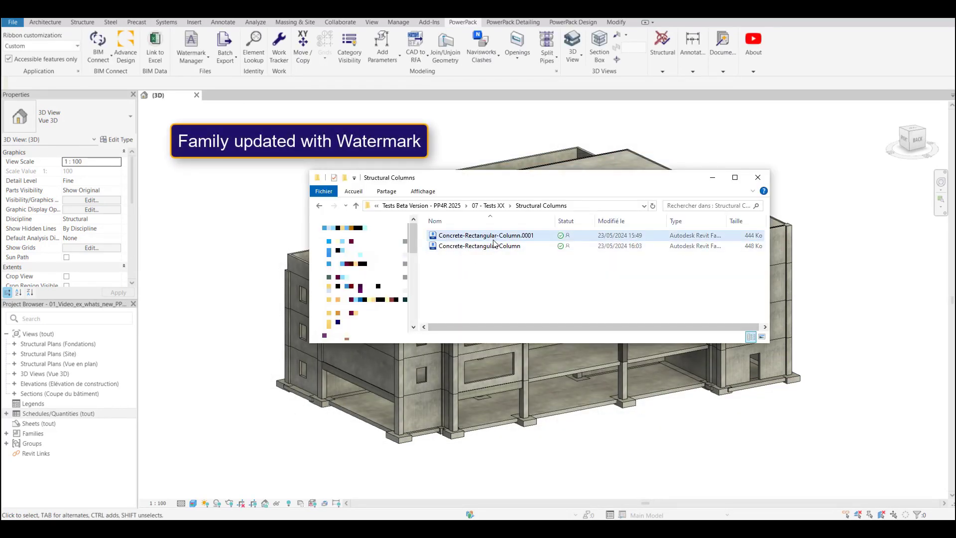
left_click_drag(494, 245, 795, 437)
left_click(481, 246)
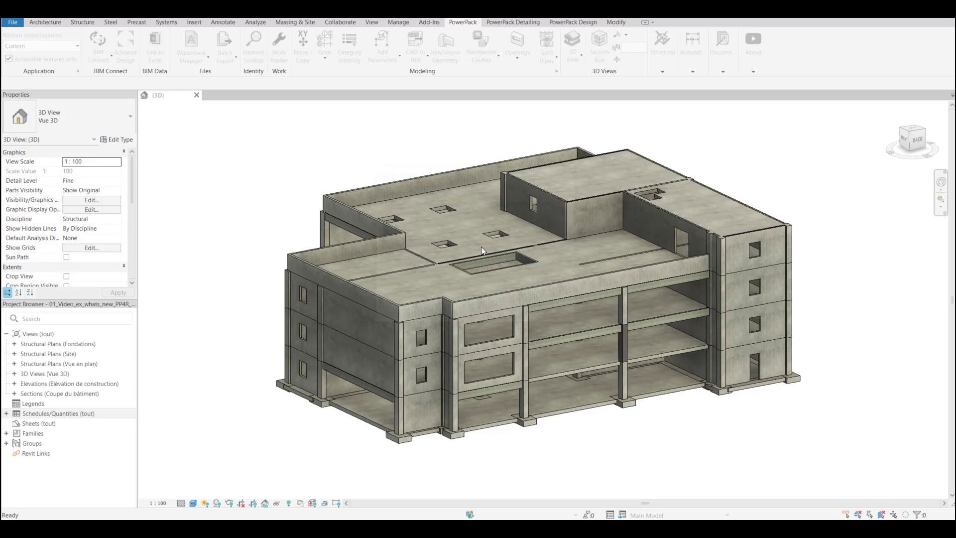
- Open the Type Properties of a 450 x 600mm concrete column to see the Manufacturer watermark
left_click(624, 345)
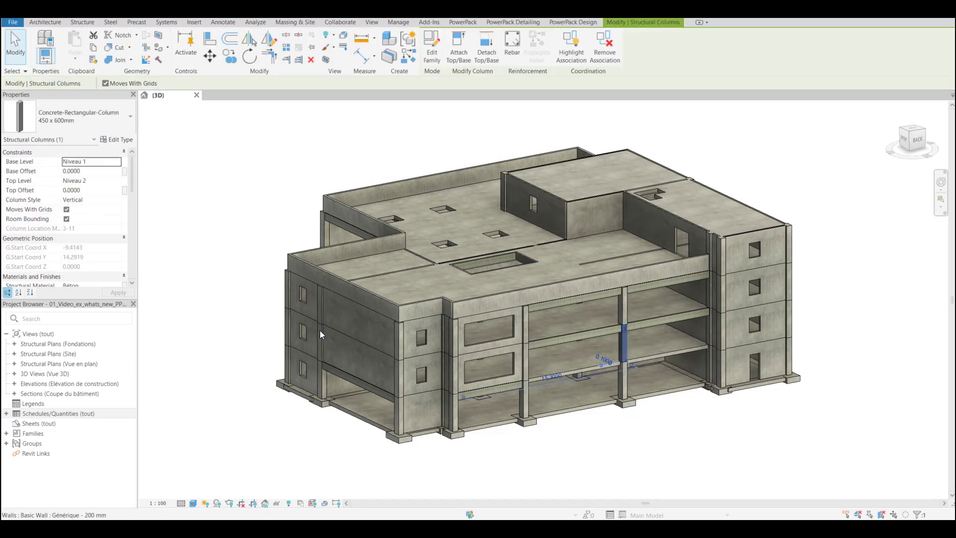
left_click(118, 140)
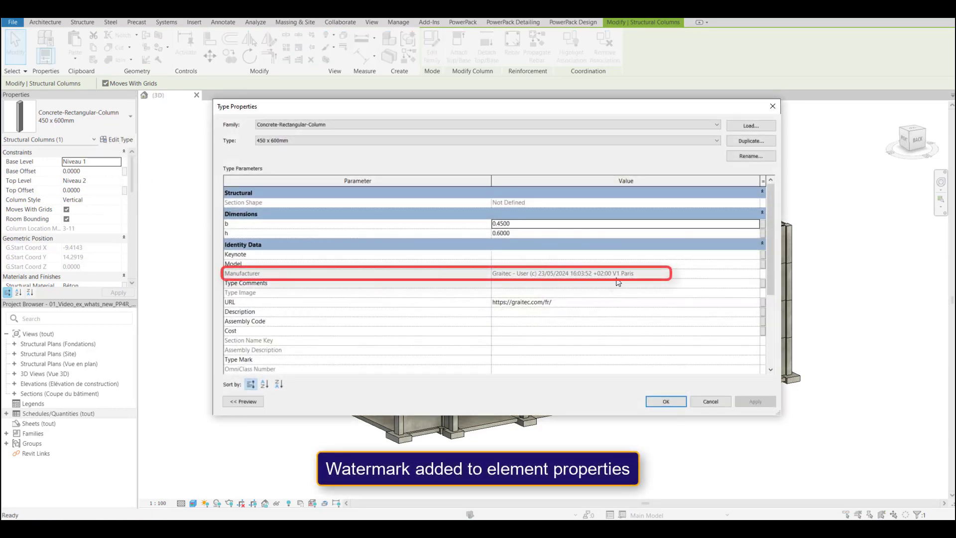